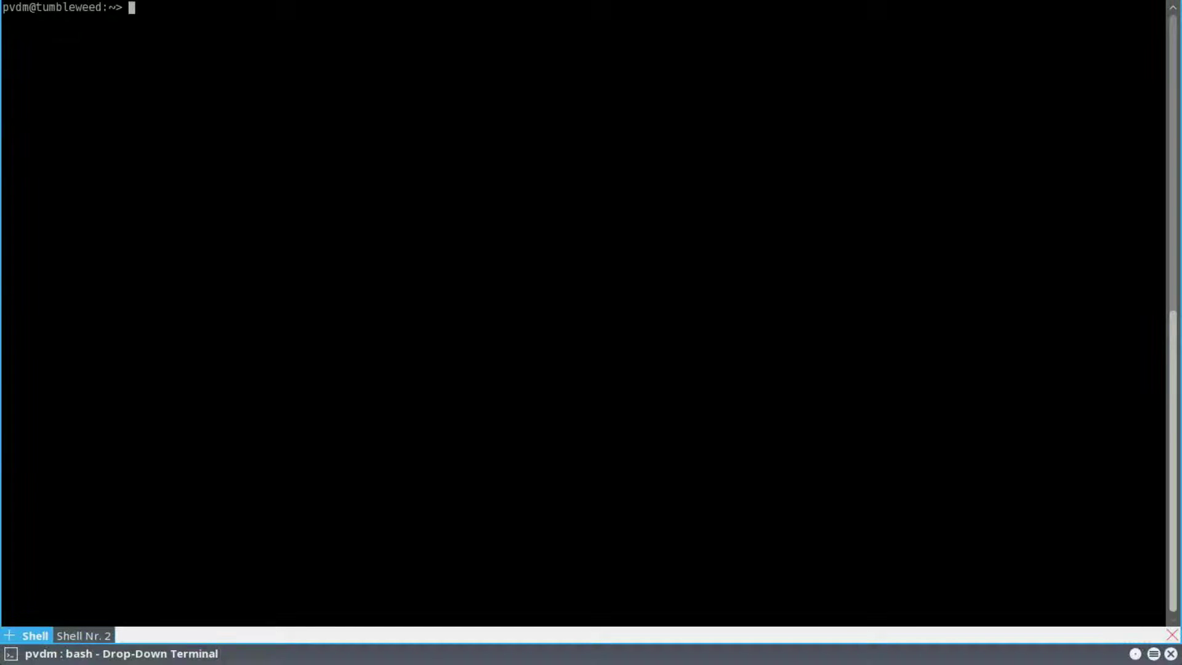
# Step: Connect over SSH to the Raspberry Pi host pi3 with the user's account
pyautogui.write('ssh pvdm@pi3')
pyautogui.press('Return')
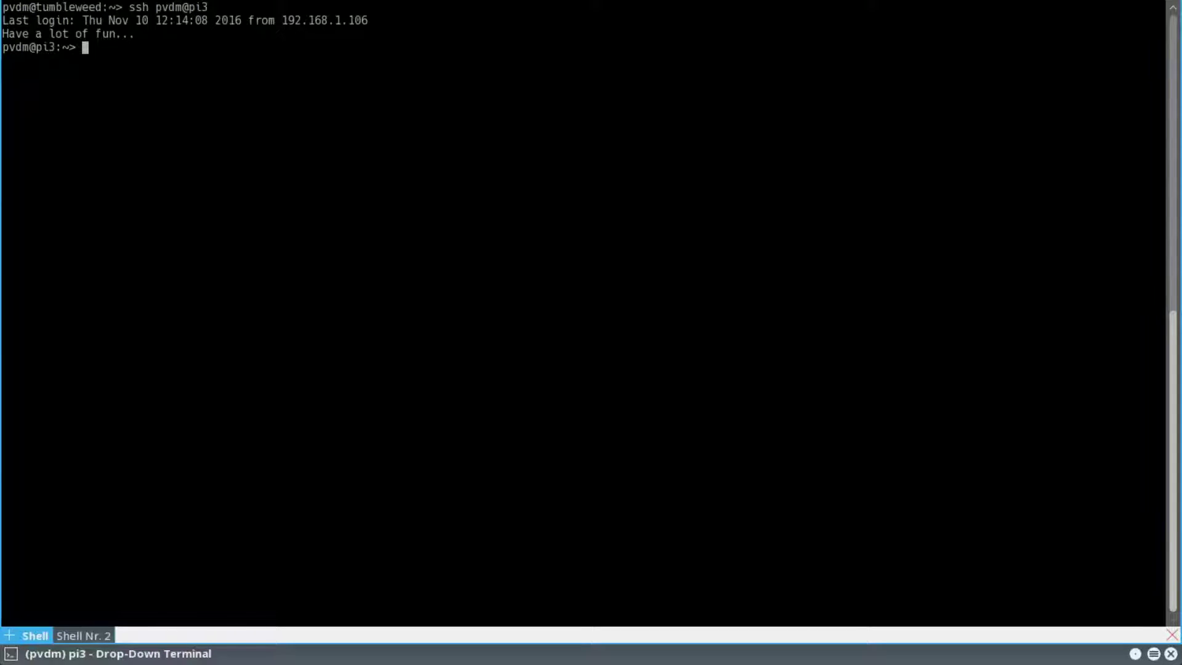
# Step: Print /etc/os-release and highlight the NAME line and the VERSION 20161104 line
pyautogui.write('cat /etc/os-')
pyautogui.press('Tab')
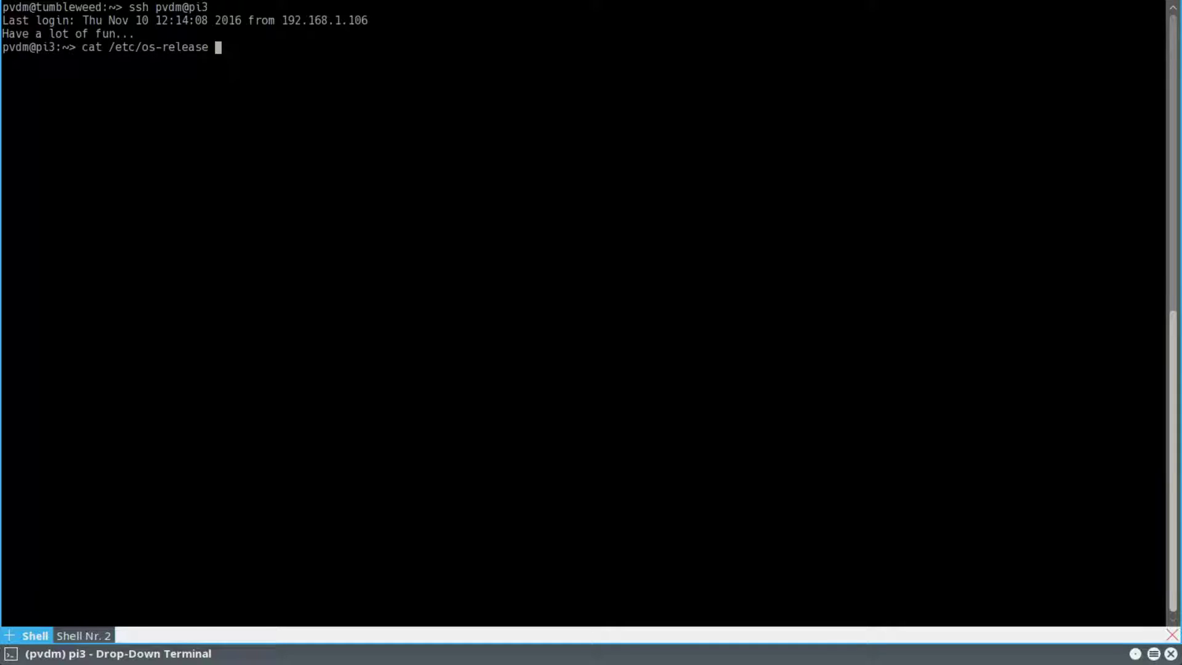
pyautogui.press('Return')
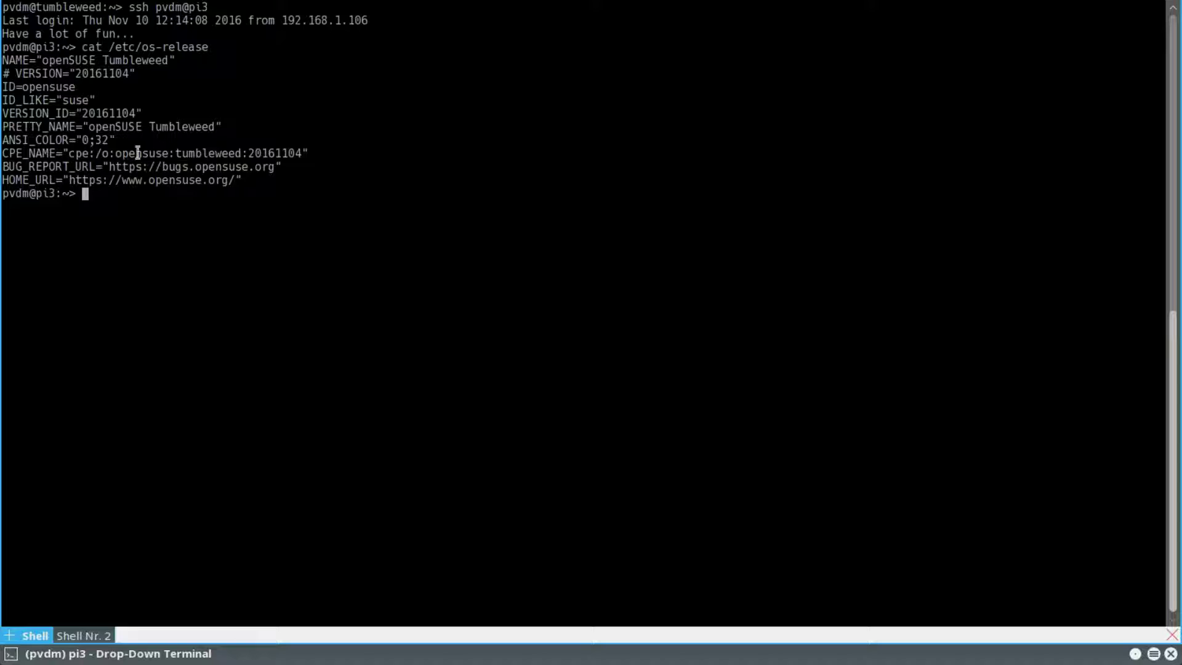
pyautogui.tripleClick(96, 60)
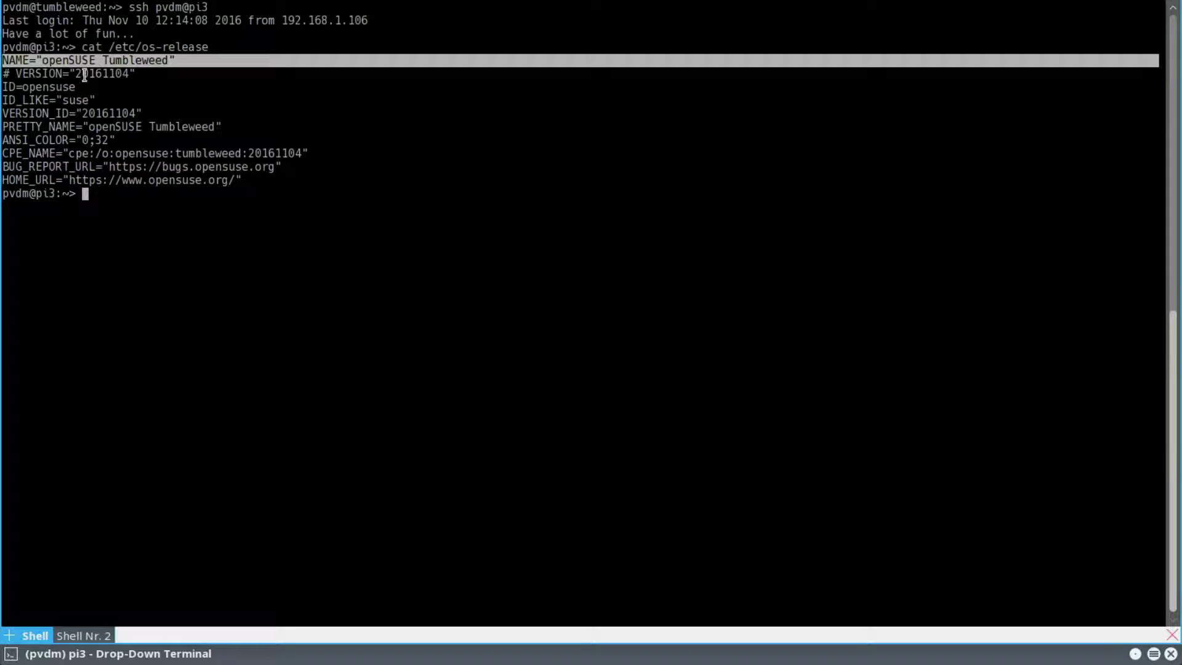
pyautogui.doubleClick(84, 74)
pyautogui.tripleClick(84, 74)
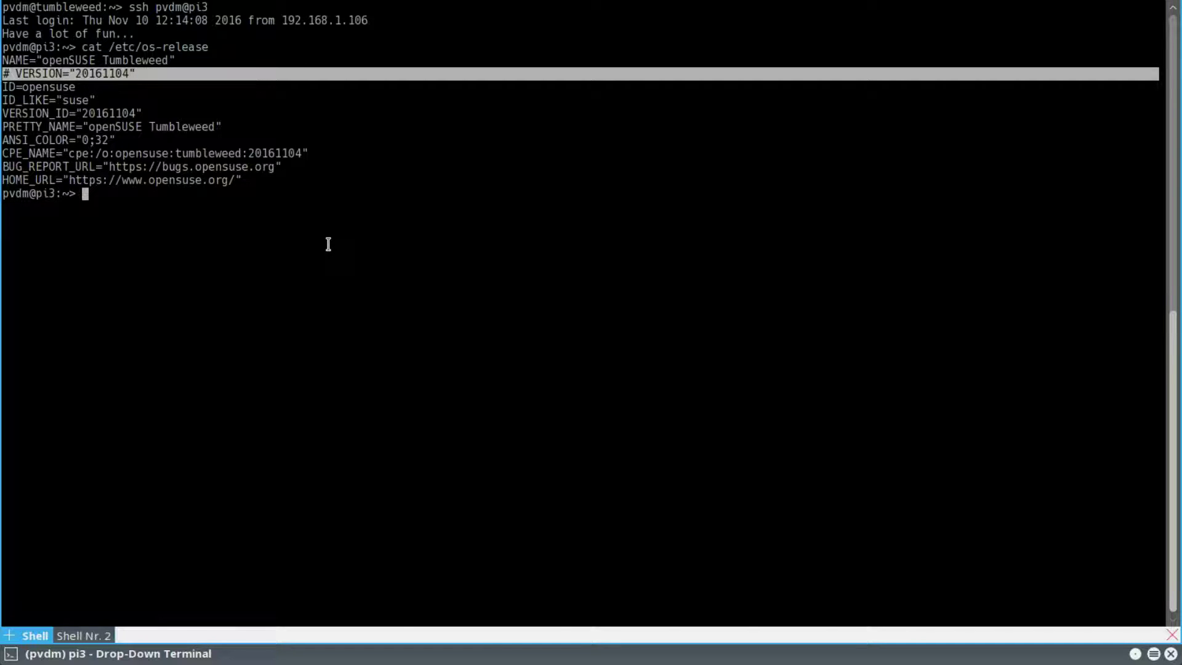
# Step: Run uname -a and highlight kernel 4.8.6-1-default and the aarch64 architecture
pyautogui.press('Return')
pyautogui.press('Return')
pyautogui.write('i')
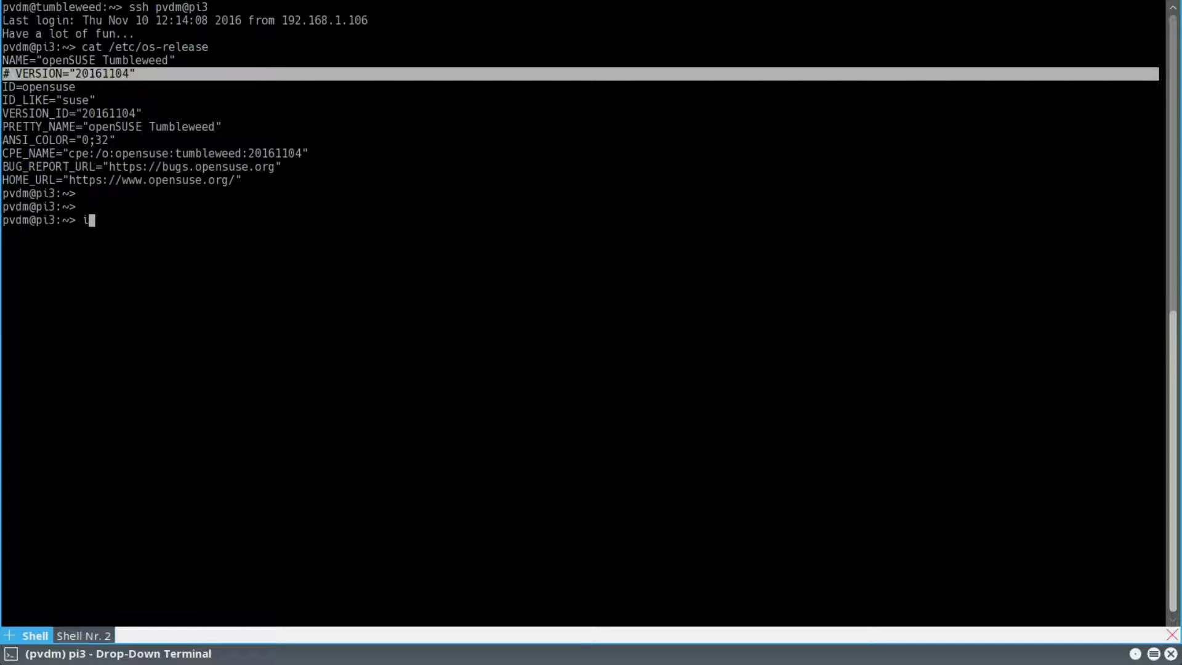
pyautogui.press('BackSpace')
pyautogui.write('uname -a')
pyautogui.press('Return')
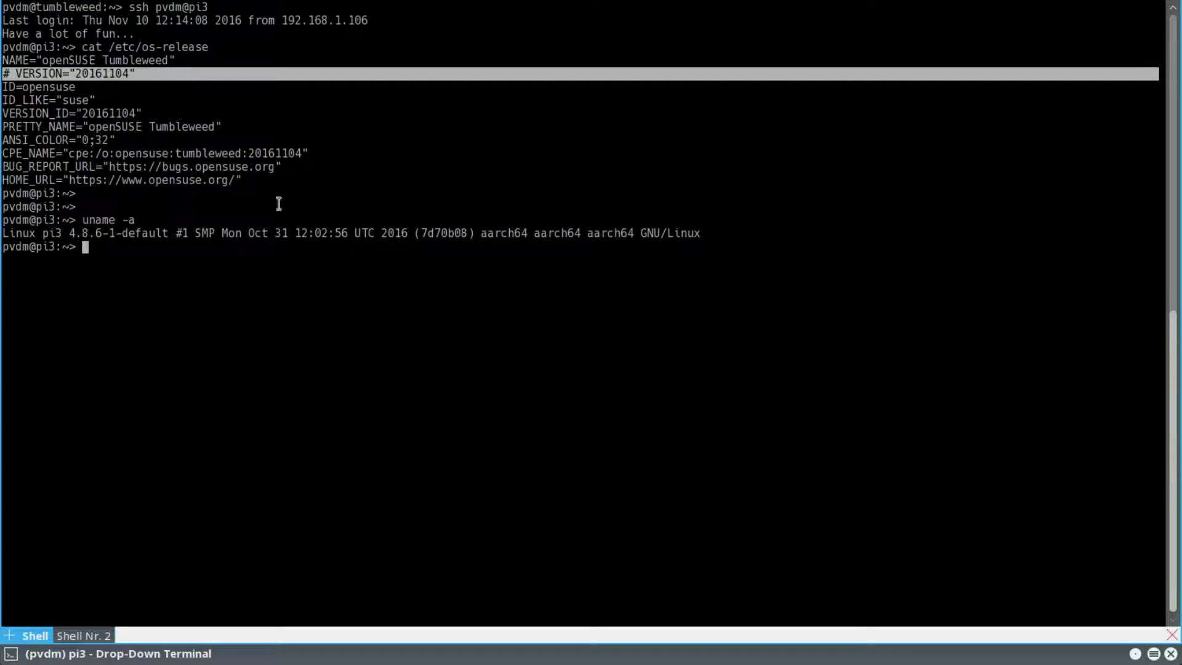
pyautogui.doubleClick(120, 235)
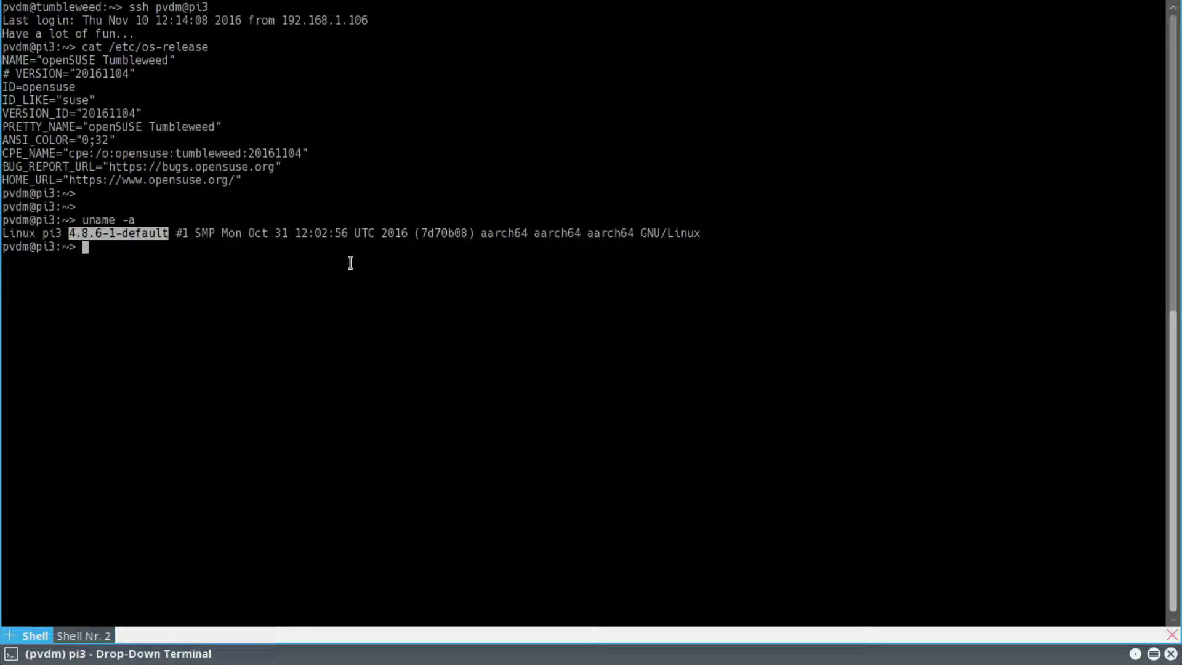
pyautogui.doubleClick(497, 232)
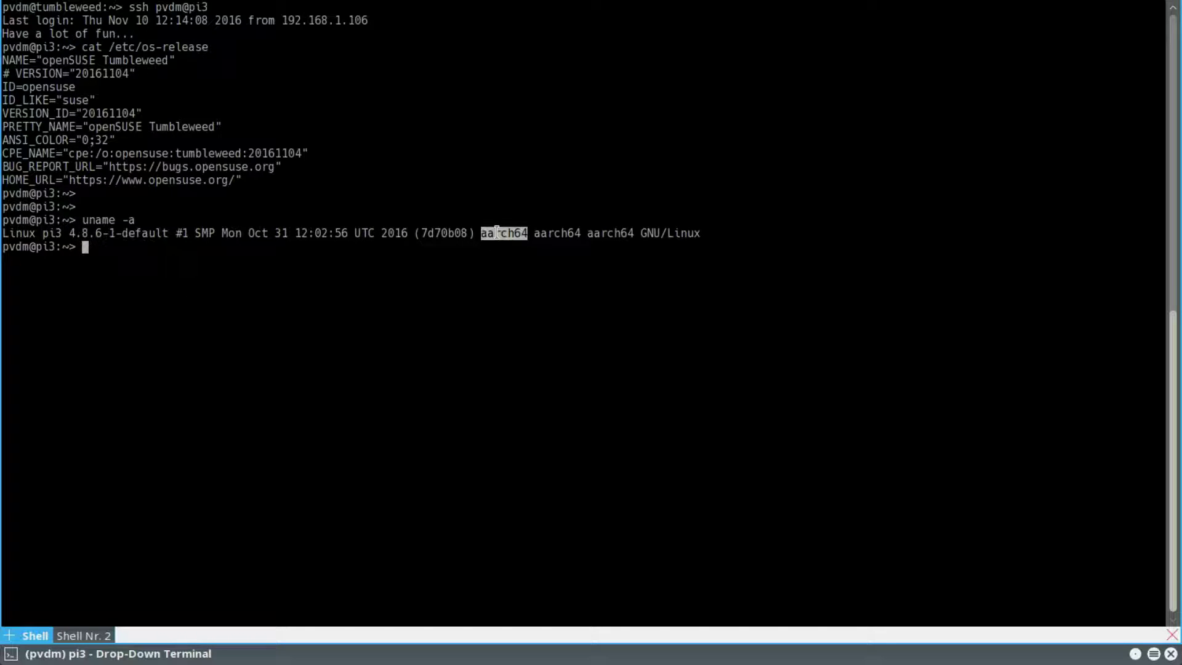
pyautogui.click(494, 267)
# Step: Run top with per-core CPU display and highlight the four per-core CPU usage lines
pyautogui.write('top')
pyautogui.press('Return')
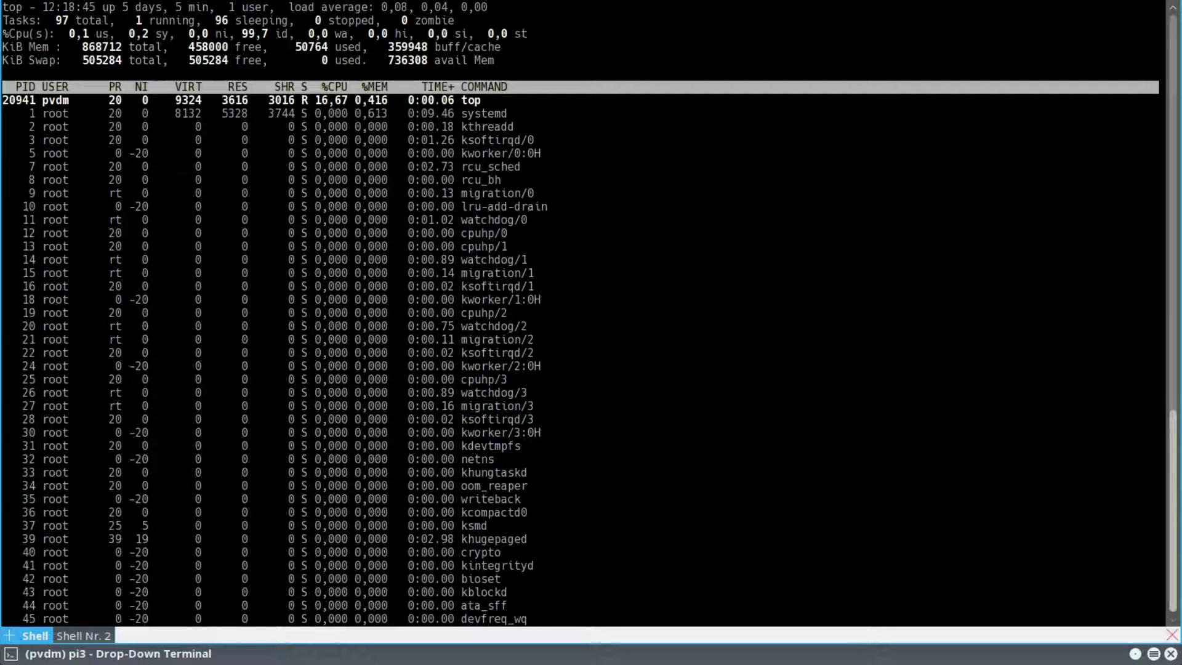
pyautogui.press('1')
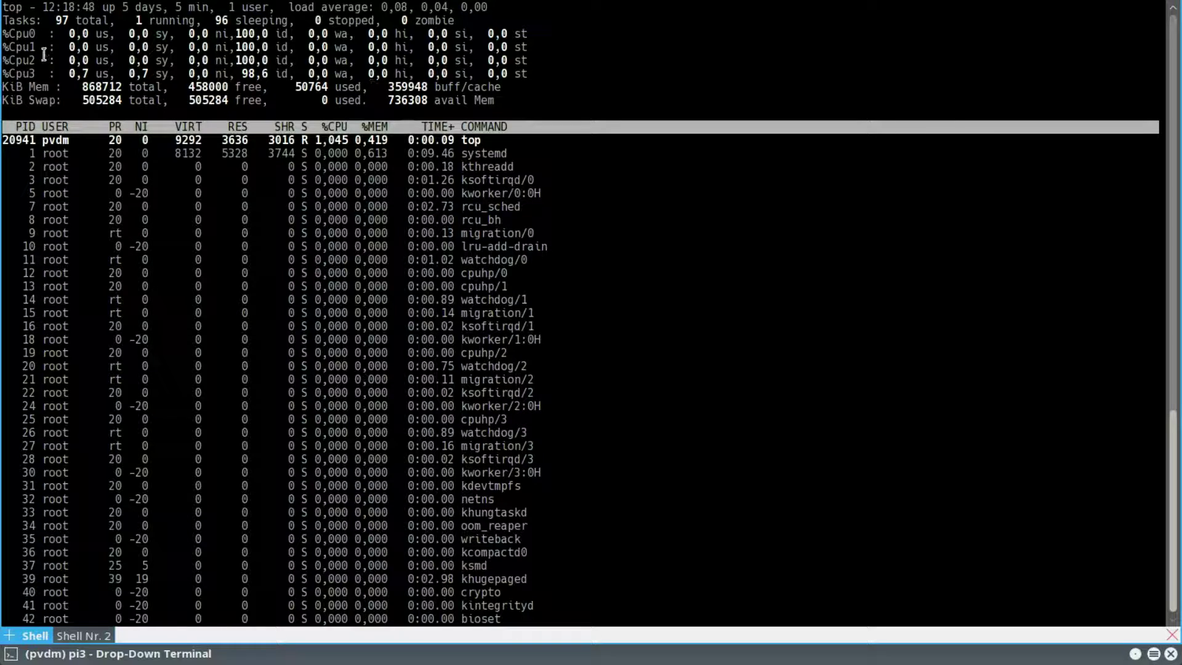
pyautogui.moveTo(6, 34); pyautogui.dragTo(489, 81)
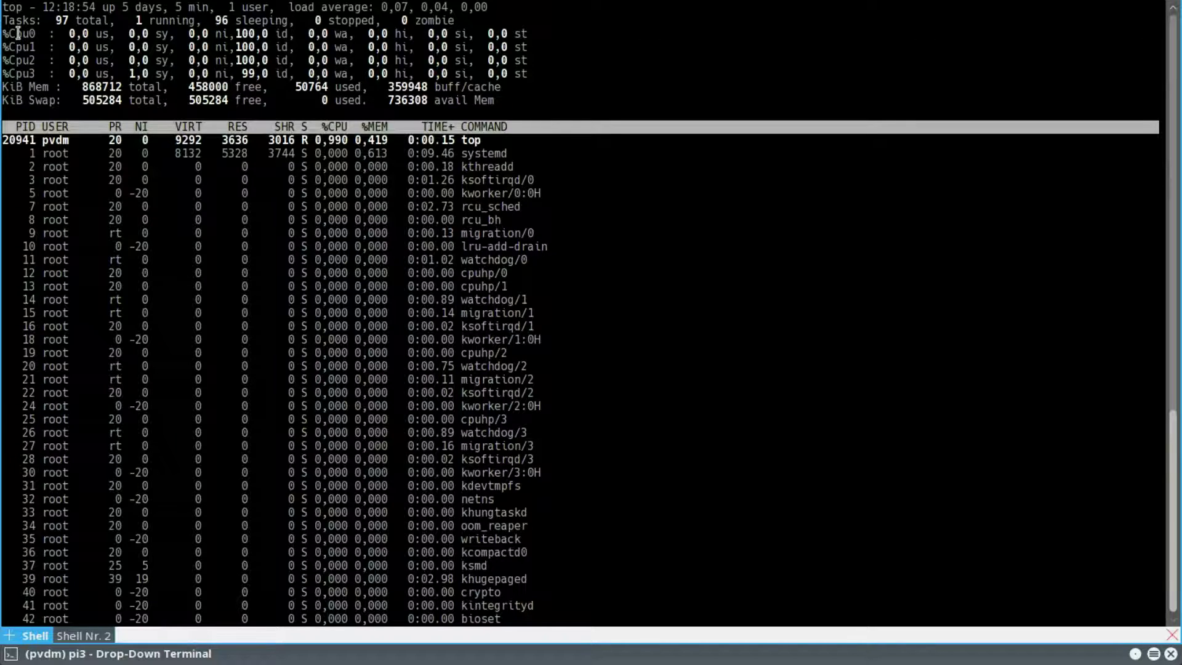
pyautogui.moveTo(5, 32); pyautogui.dragTo(233, 78)
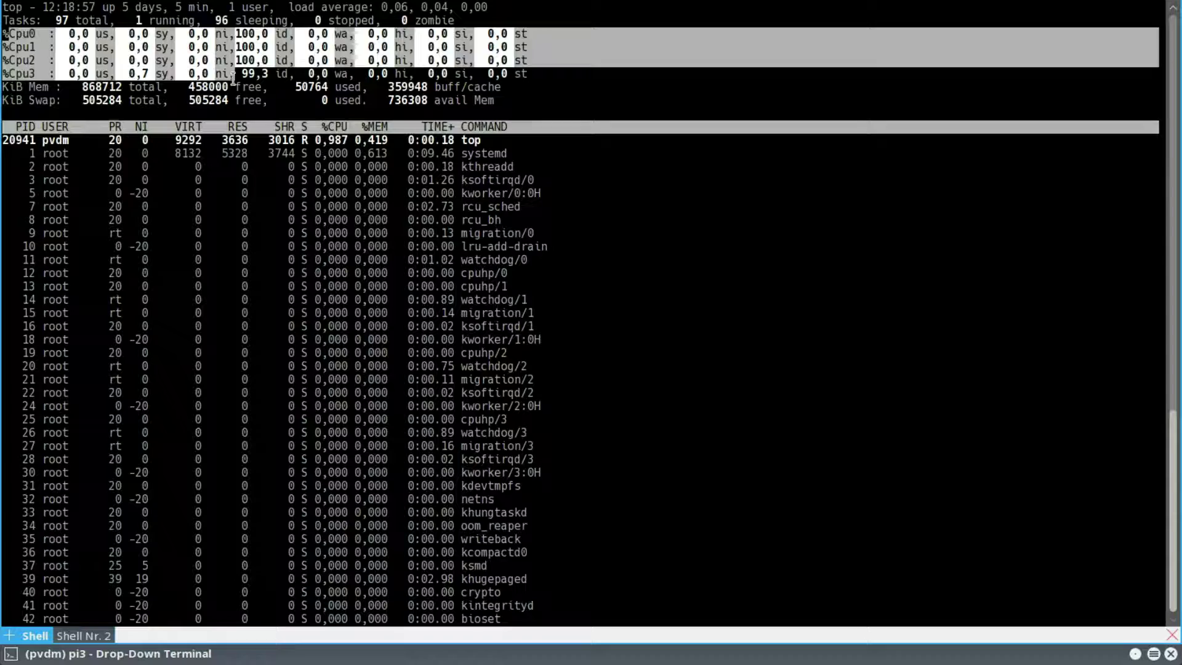
# Step: Return top to a single CPU summary line, quit it, and clear the screen
pyautogui.press('1')
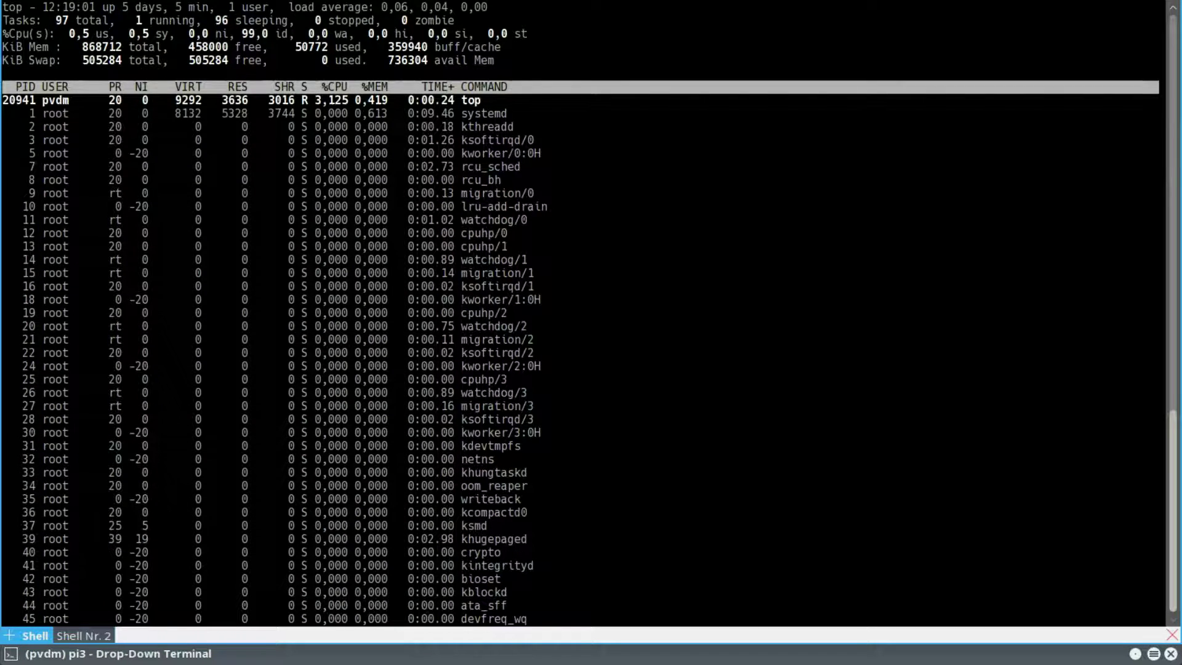
pyautogui.press('q')
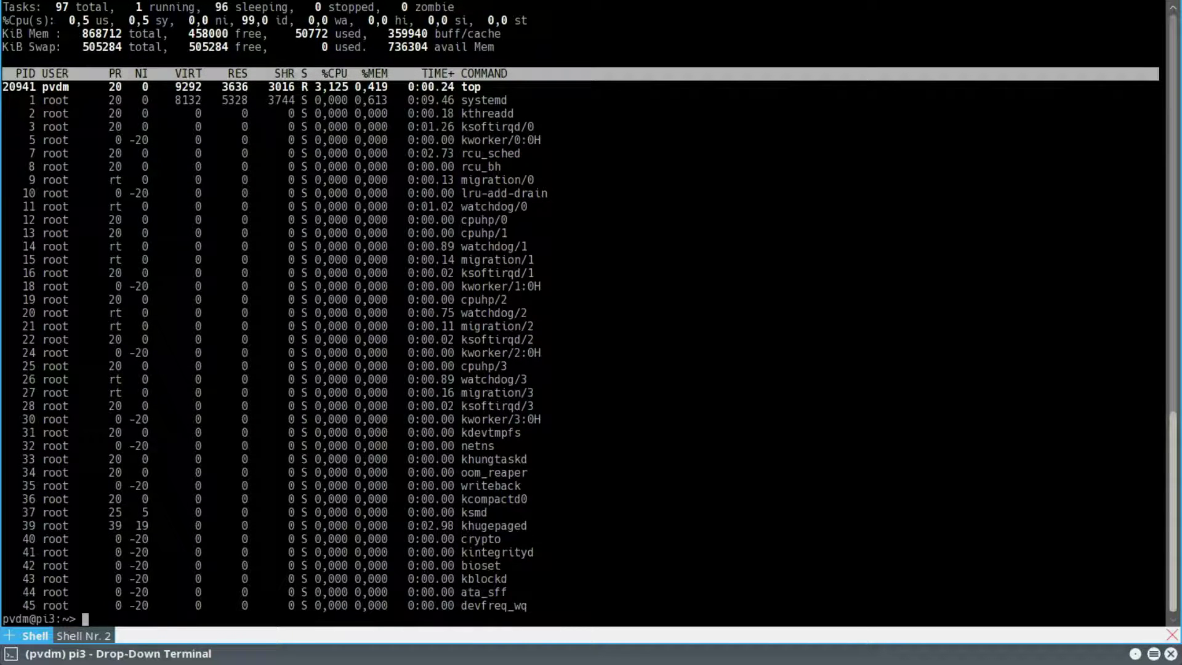
pyautogui.write('clear')
pyautogui.press('Return')
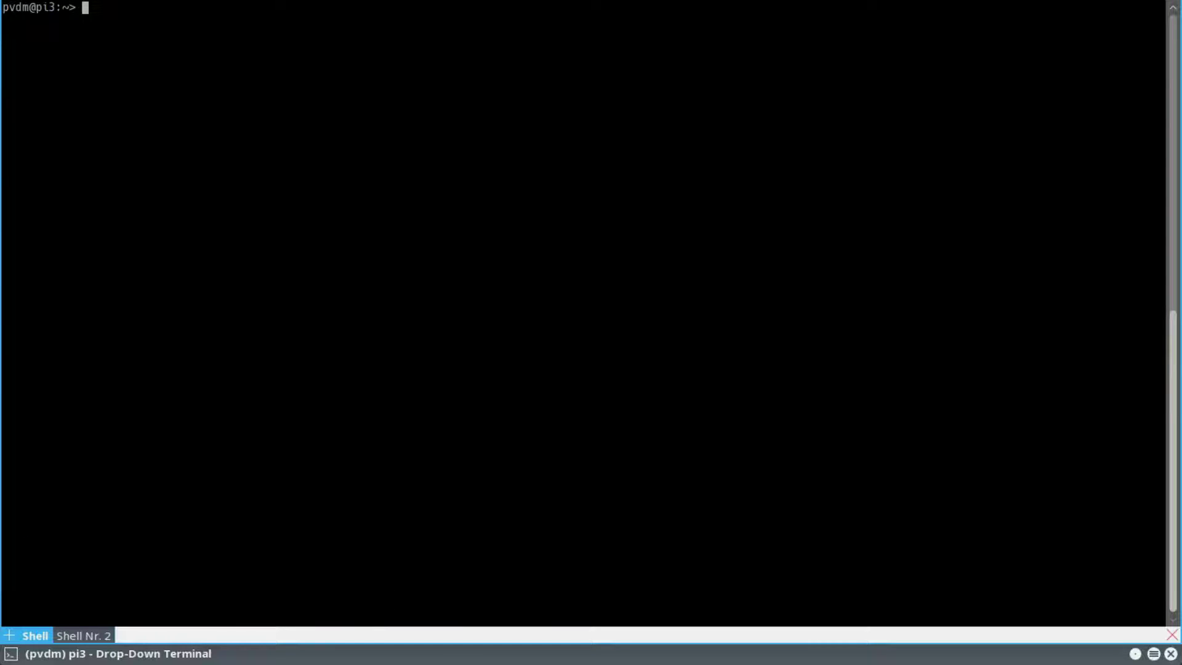
# Step: Print /proc/cpuinfo, listing four processors (0–3) at 38.40 BogoMIPS
pyautogui.write('cat /proc/cpu')
pyautogui.press('Tab')
pyautogui.press('Return')
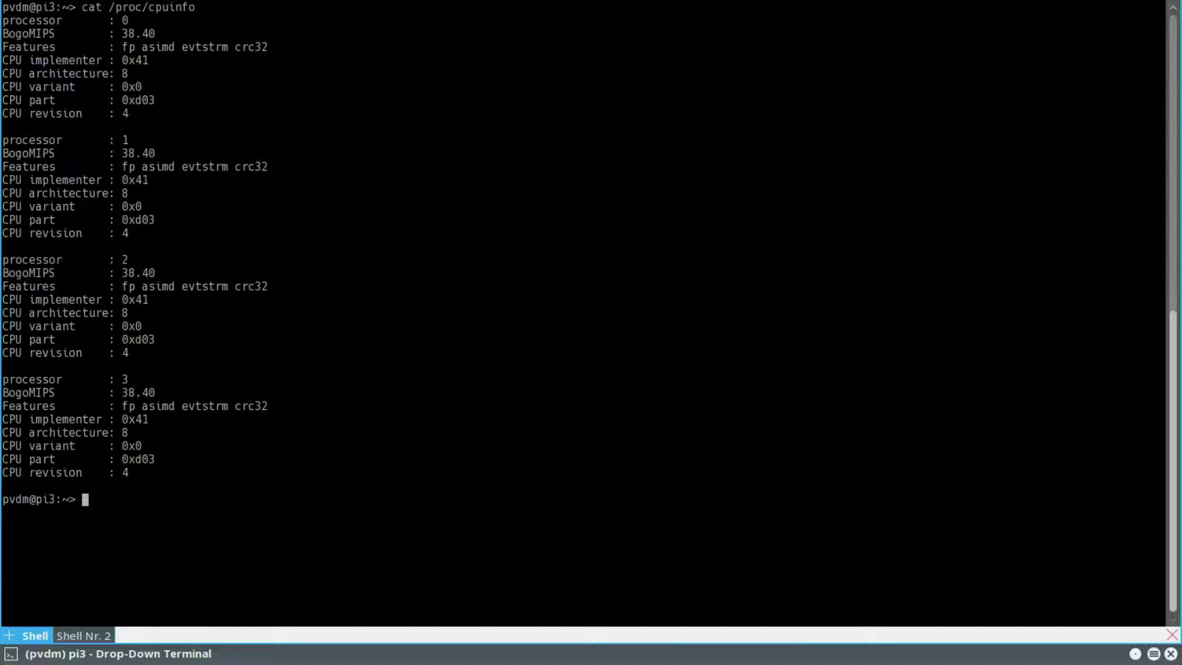
pyautogui.press('Return')
pyautogui.press('Return')
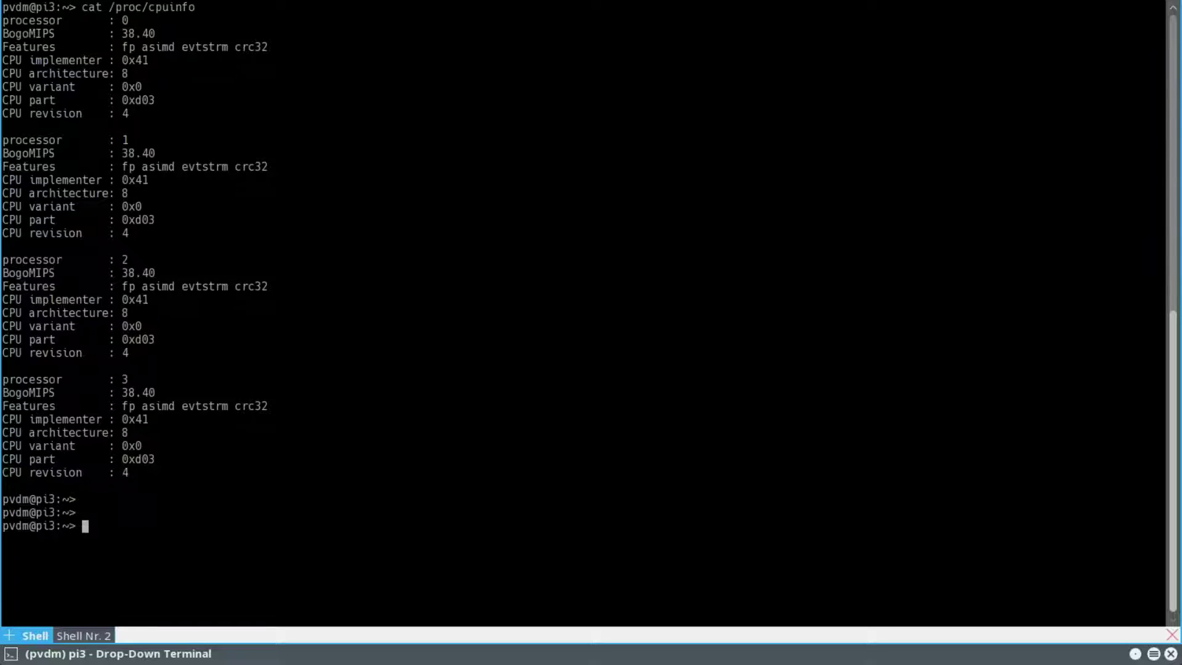
pyautogui.write('ping www.opensuse.org')
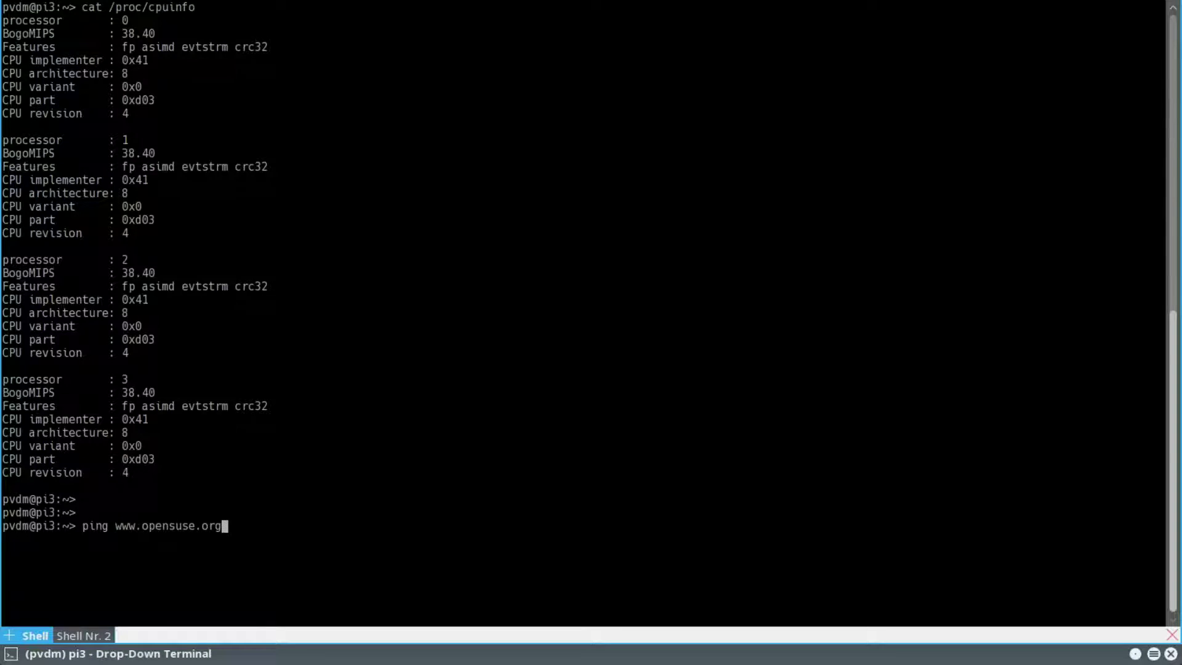
pyautogui.press('Return')
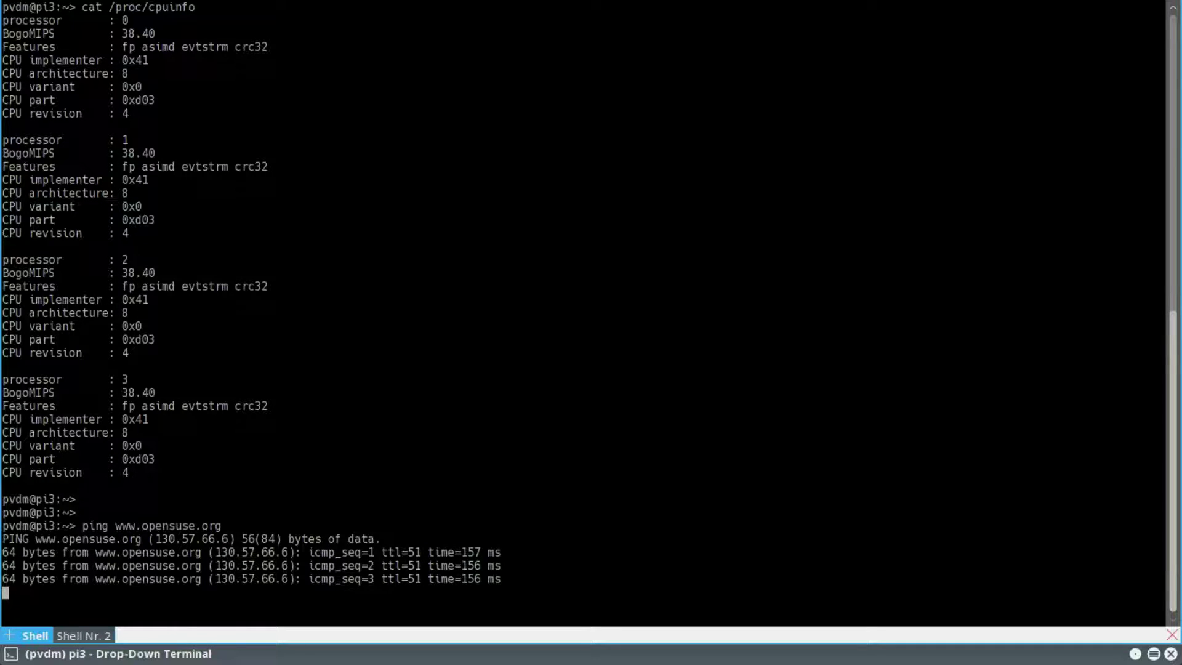
pyautogui.hotkey('ctrl', 'c')
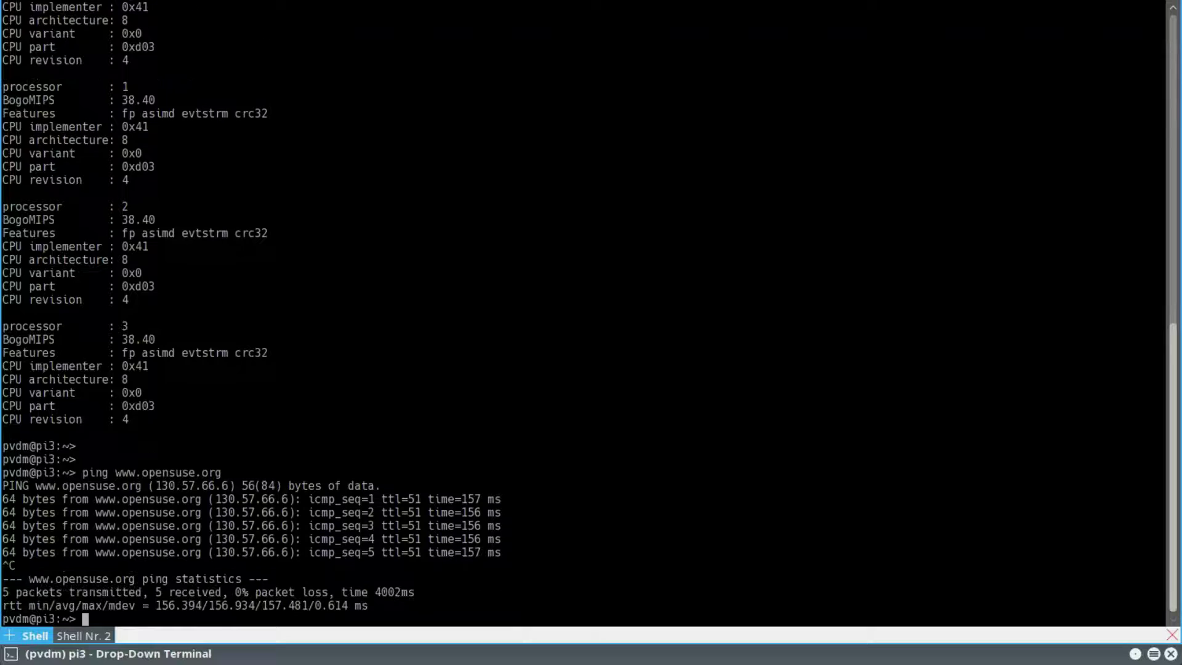
# Step: Switch to the root user on the Pi with su - and the root password
pyautogui.press('Return')
pyautogui.press('Return')
pyautogui.write('su -')
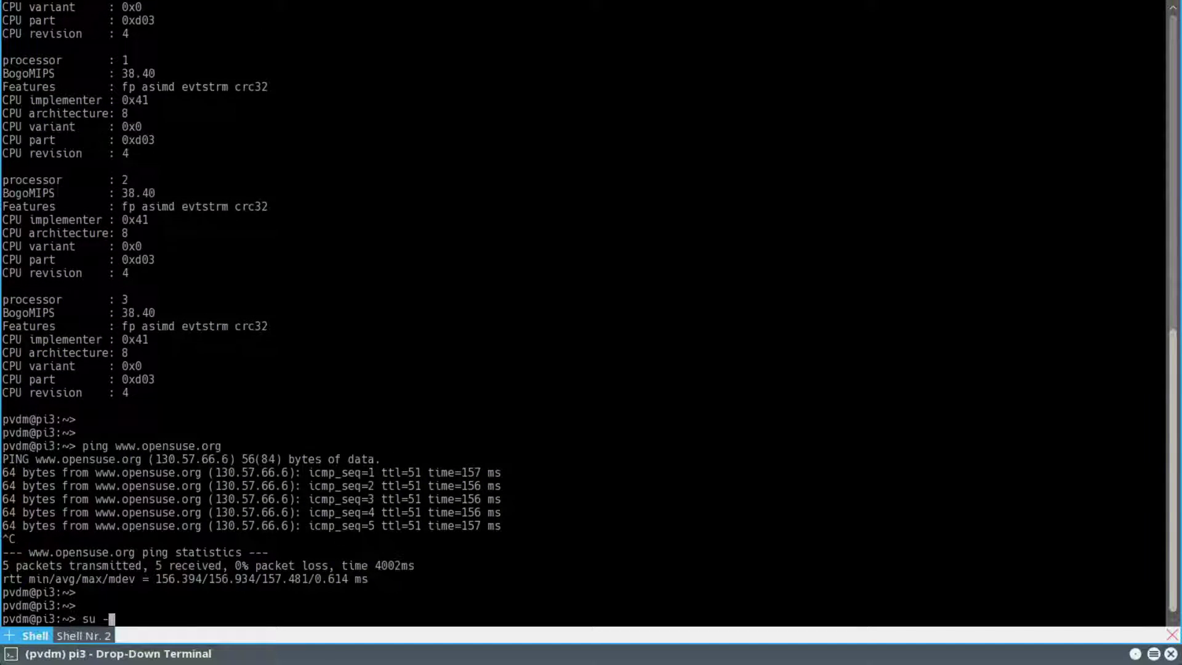
pyautogui.press('Return')
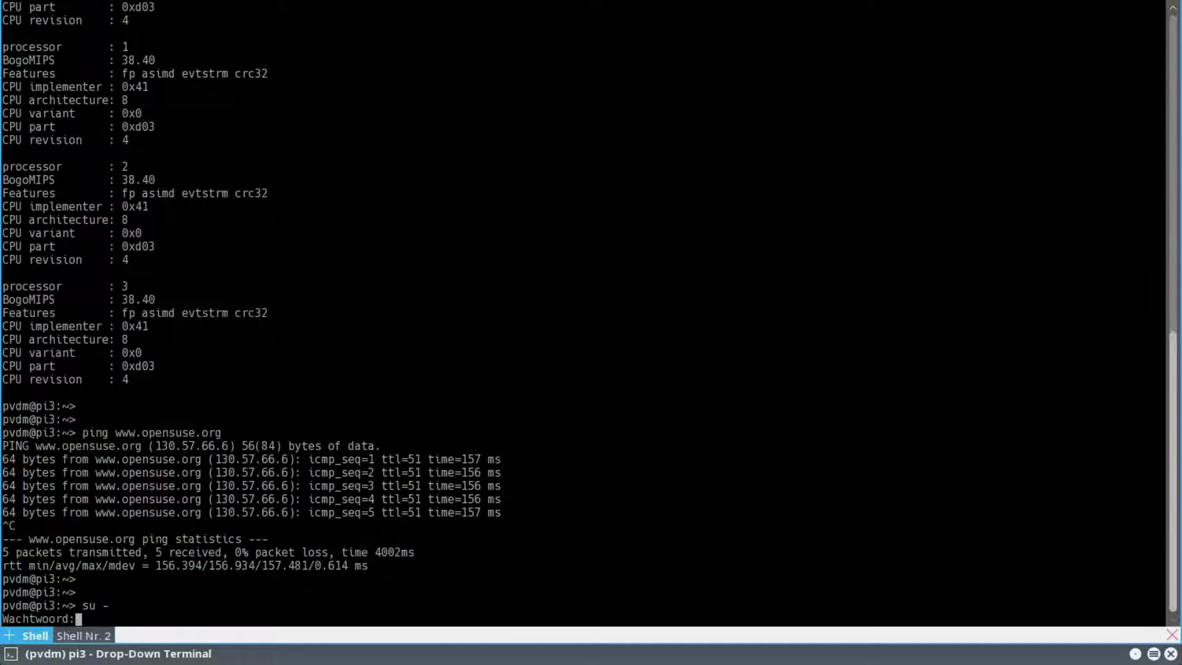
pyautogui.press('Return')
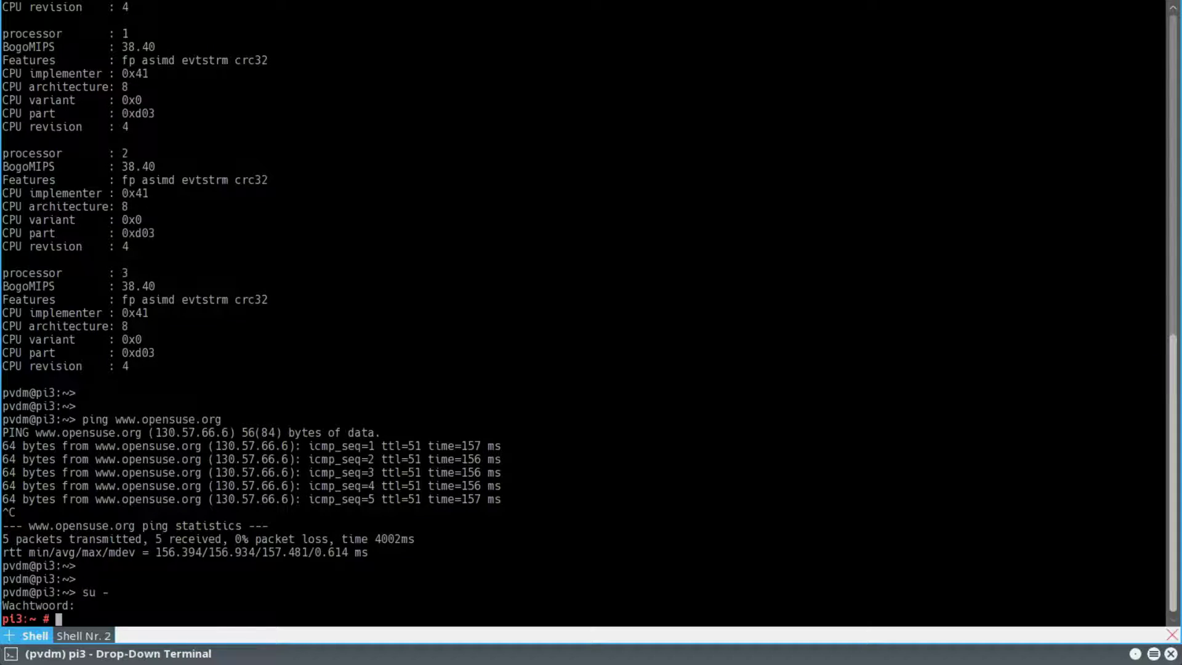
# Step: List the four configured repositories with their URIs using zypper lr --uri
pyautogui.press('Return')
pyautogui.press('Return')
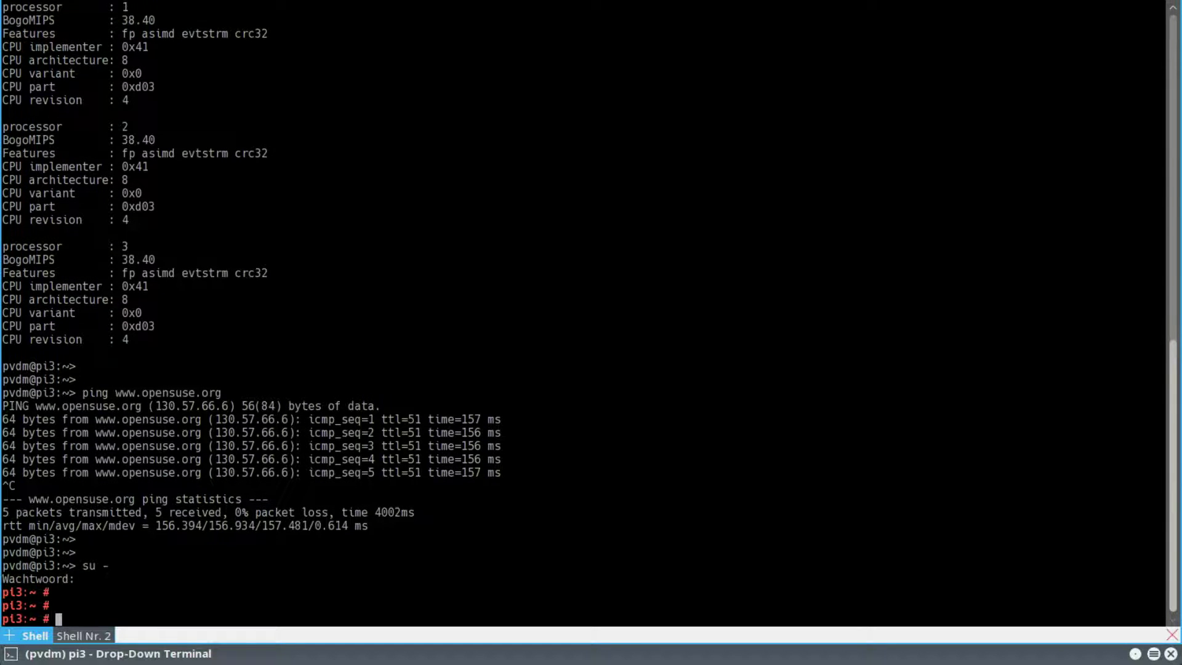
pyautogui.write('zypper lr --uri')
pyautogui.press('Return')
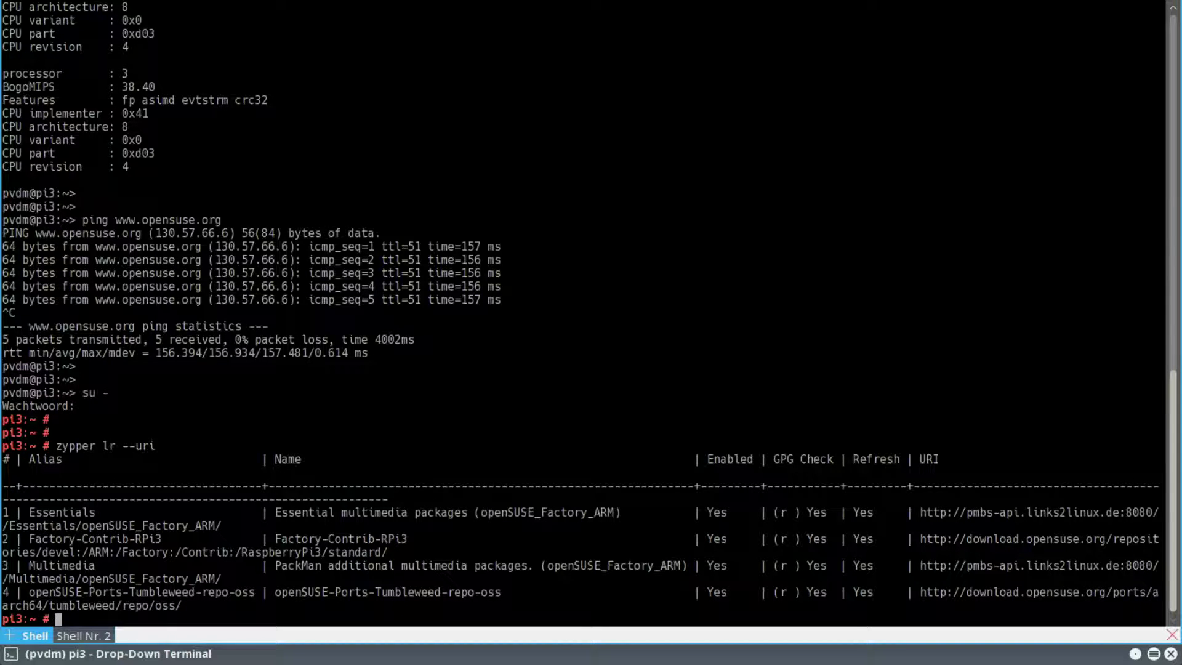
pyautogui.press('Return')
pyautogui.press('Return')
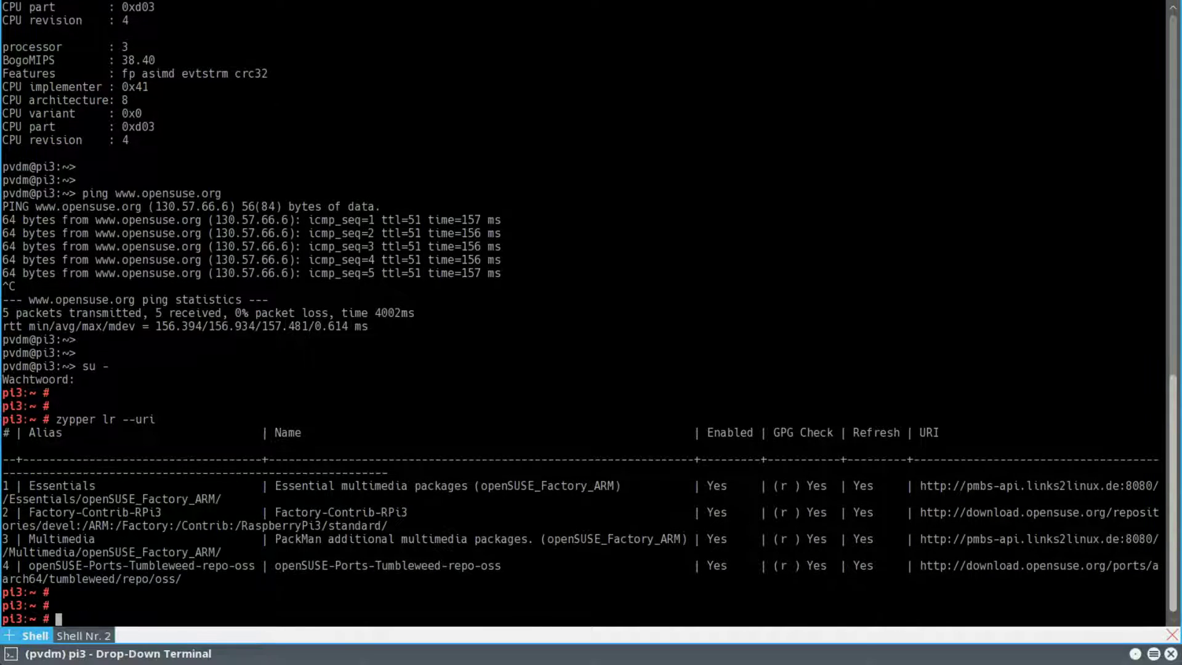
# Step: Start zypper up, highlight the two proposed new kernel packages, and answer to request version details
pyautogui.write('zypper up')
pyautogui.press('Return')
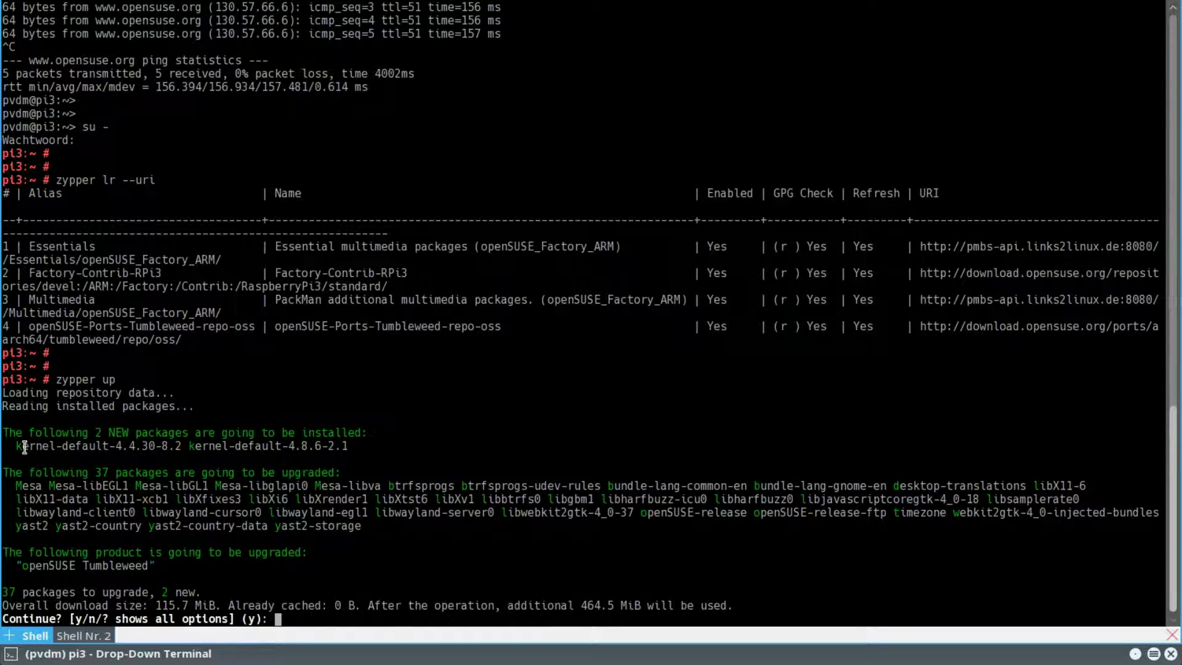
pyautogui.moveTo(21, 445); pyautogui.dragTo(350, 453)
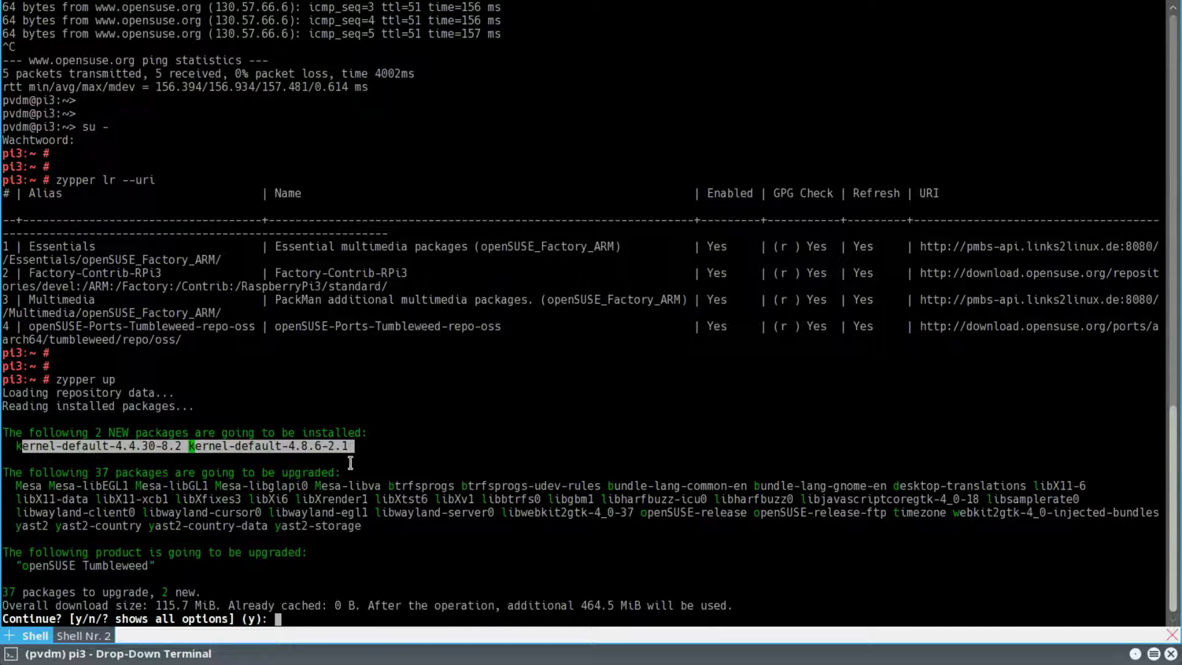
pyautogui.click(405, 580)
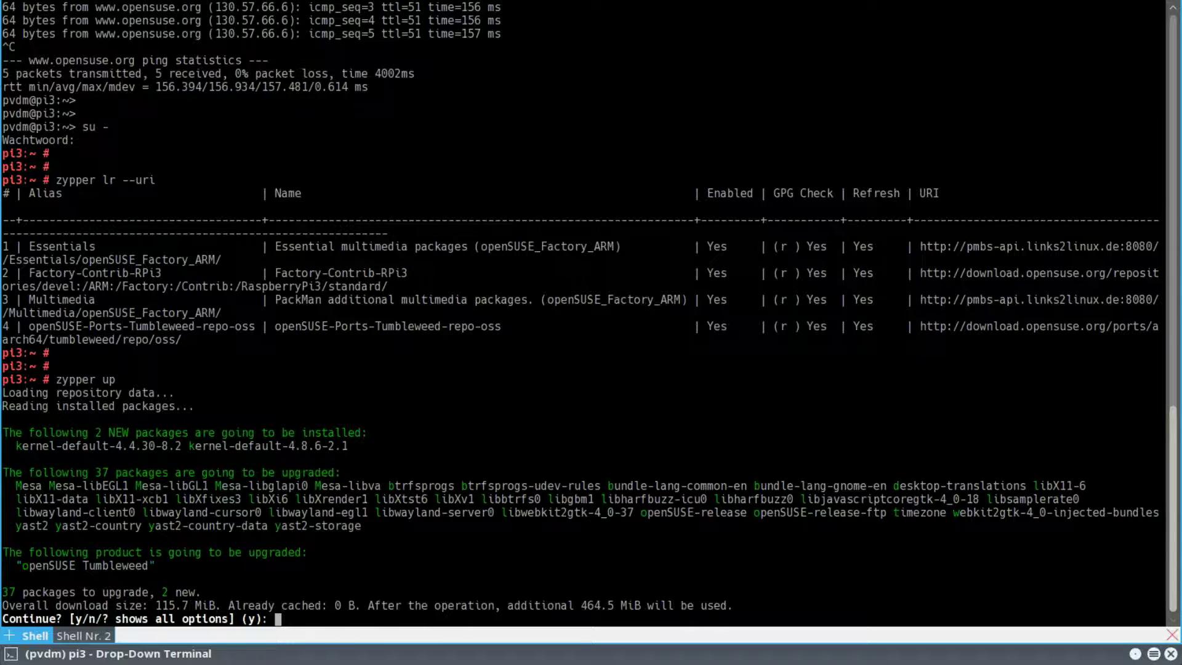
pyautogui.write('y')
# Step: Show version changes per package and review Tumbleweed, libwayland, Mesa and the two new kernel-default entries
pyautogui.press('Return')
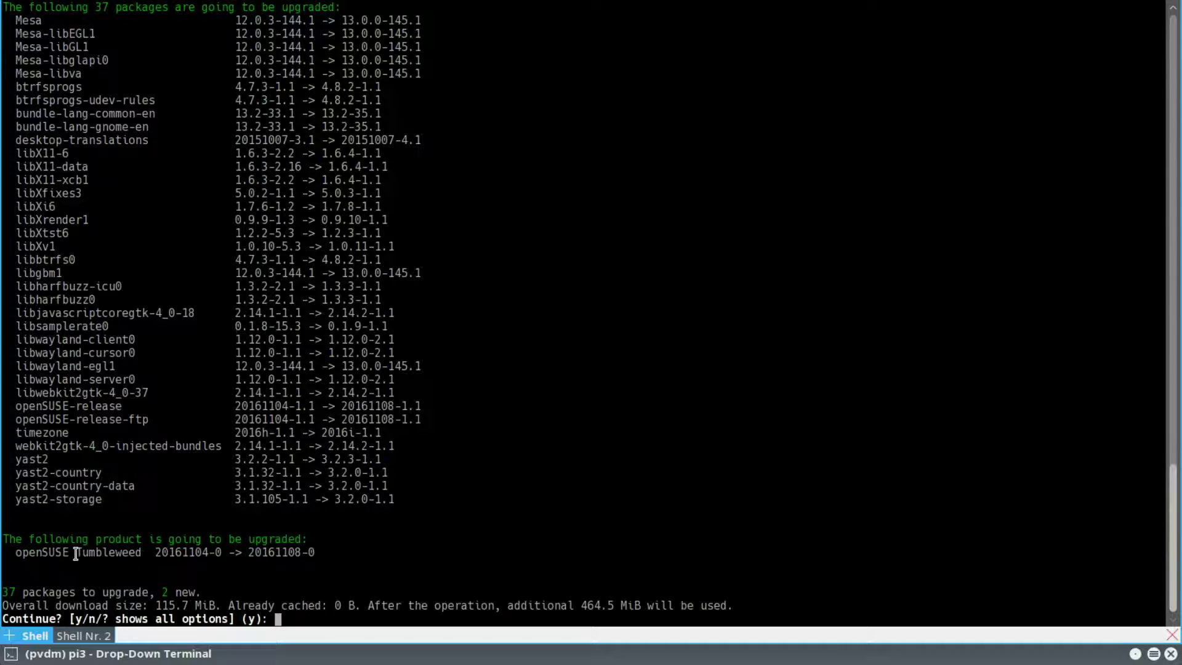
pyautogui.moveTo(76, 552); pyautogui.dragTo(328, 552)
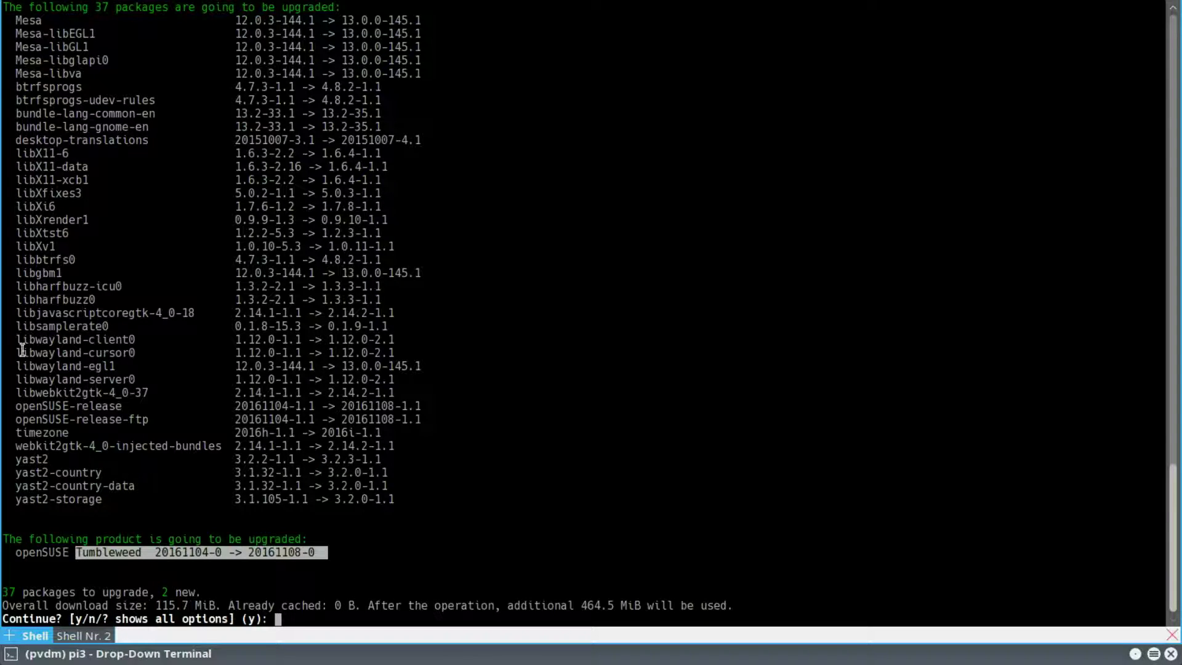
pyautogui.moveTo(7, 336); pyautogui.dragTo(458, 382)
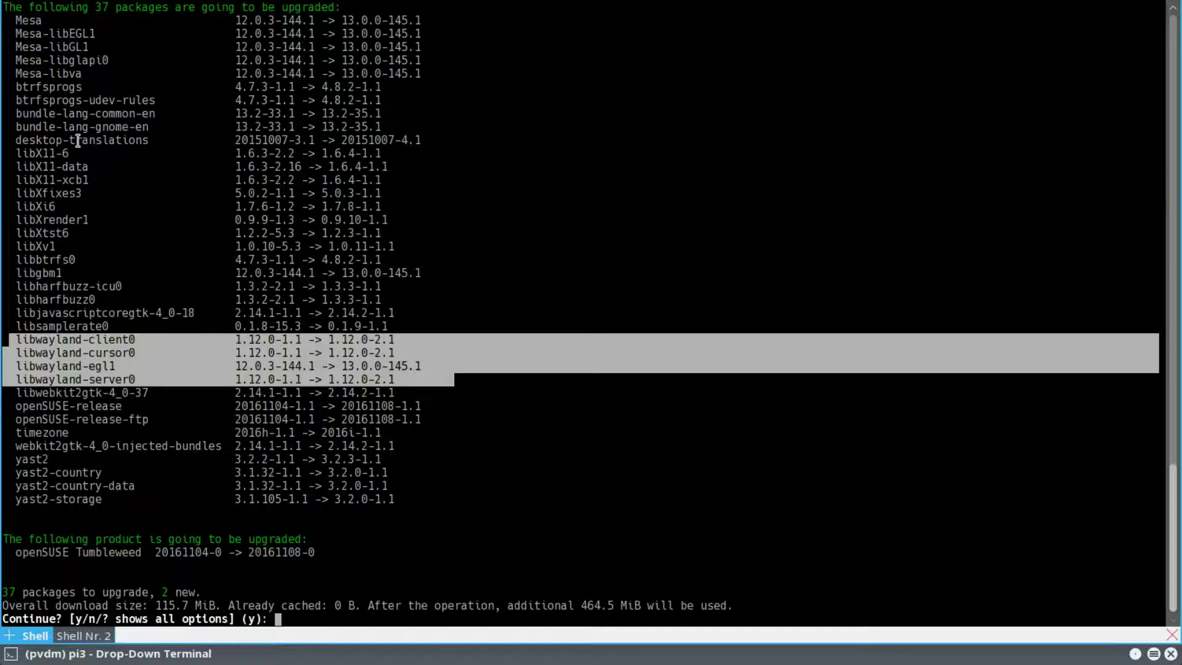
pyautogui.tripleClick(14, 20)
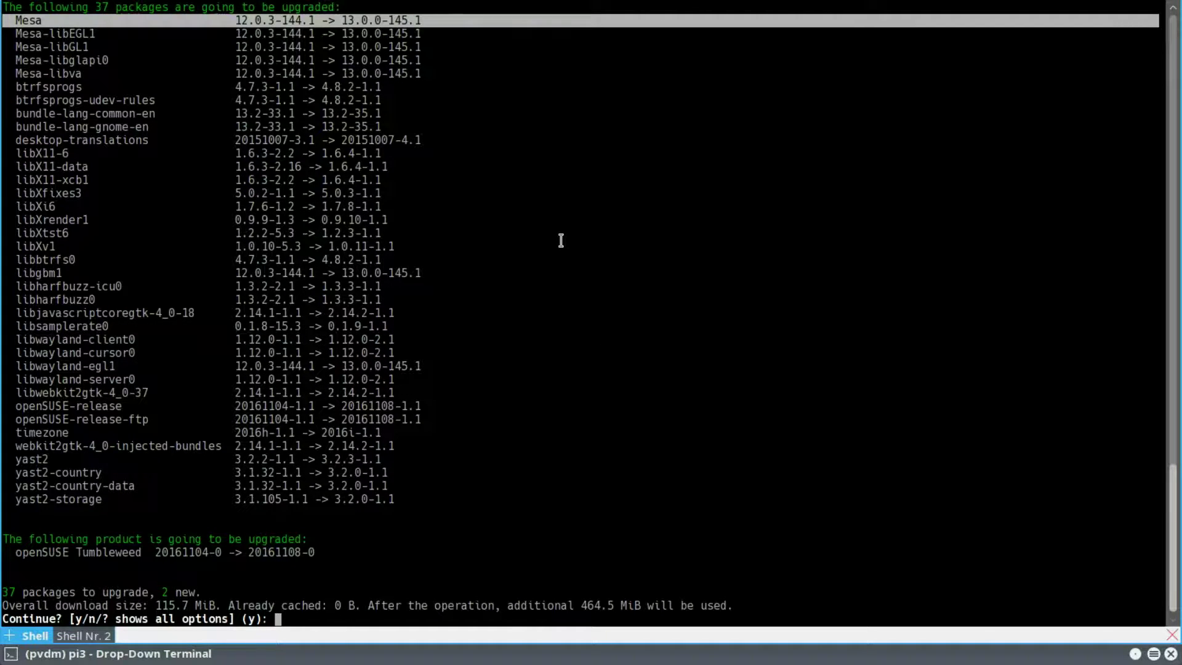
pyautogui.scroll(4, 486, 285)
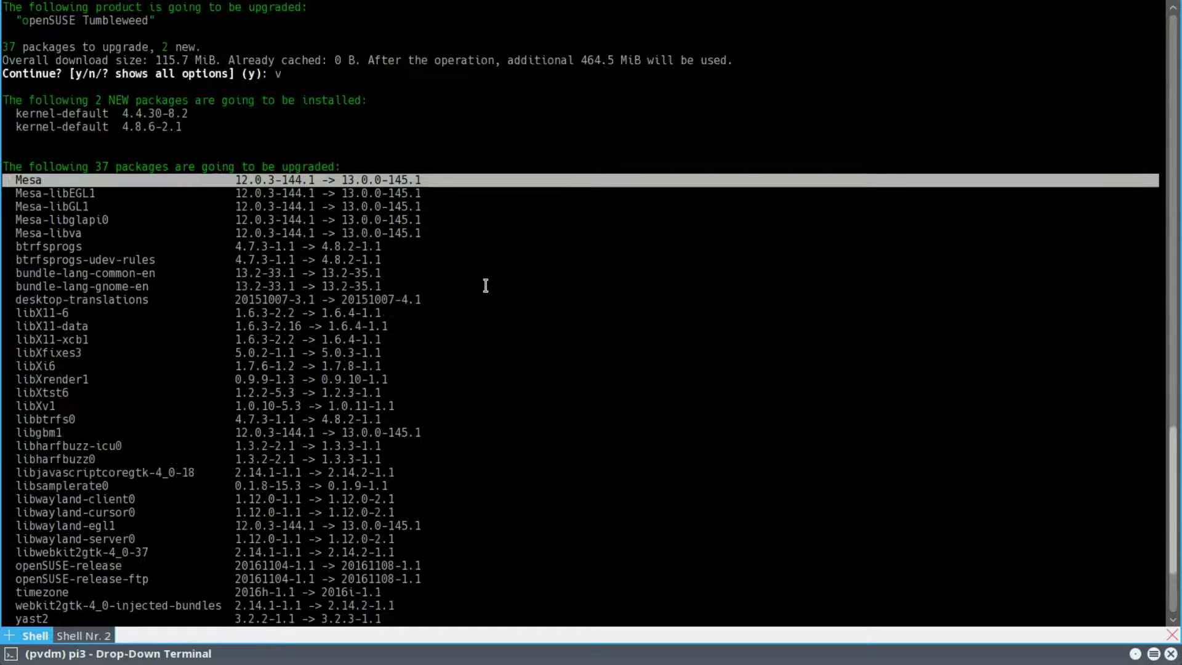
pyautogui.scroll(4, 486, 285)
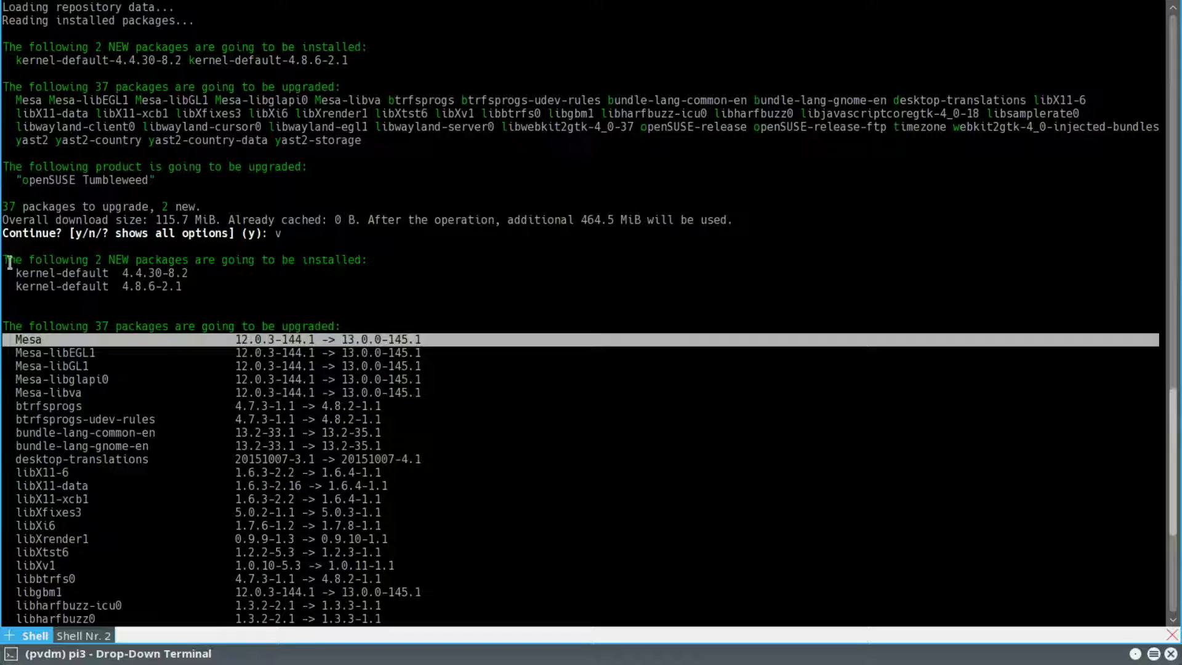
pyautogui.moveTo(11, 266); pyautogui.dragTo(286, 290)
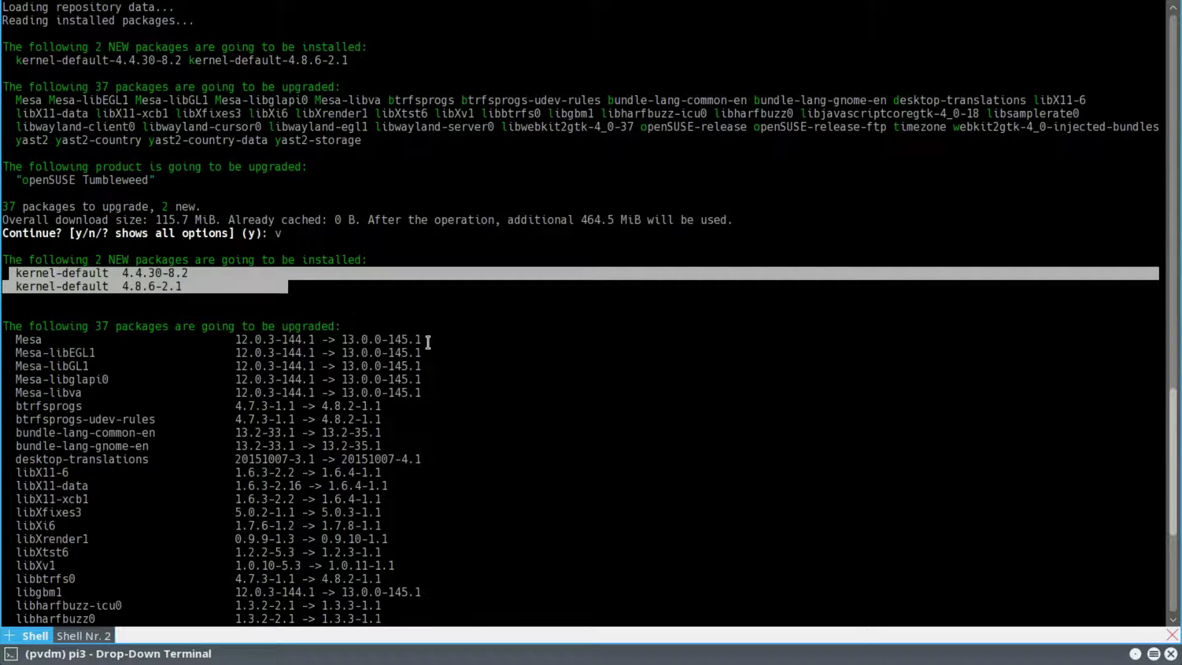
pyautogui.scroll(-8, 428, 342)
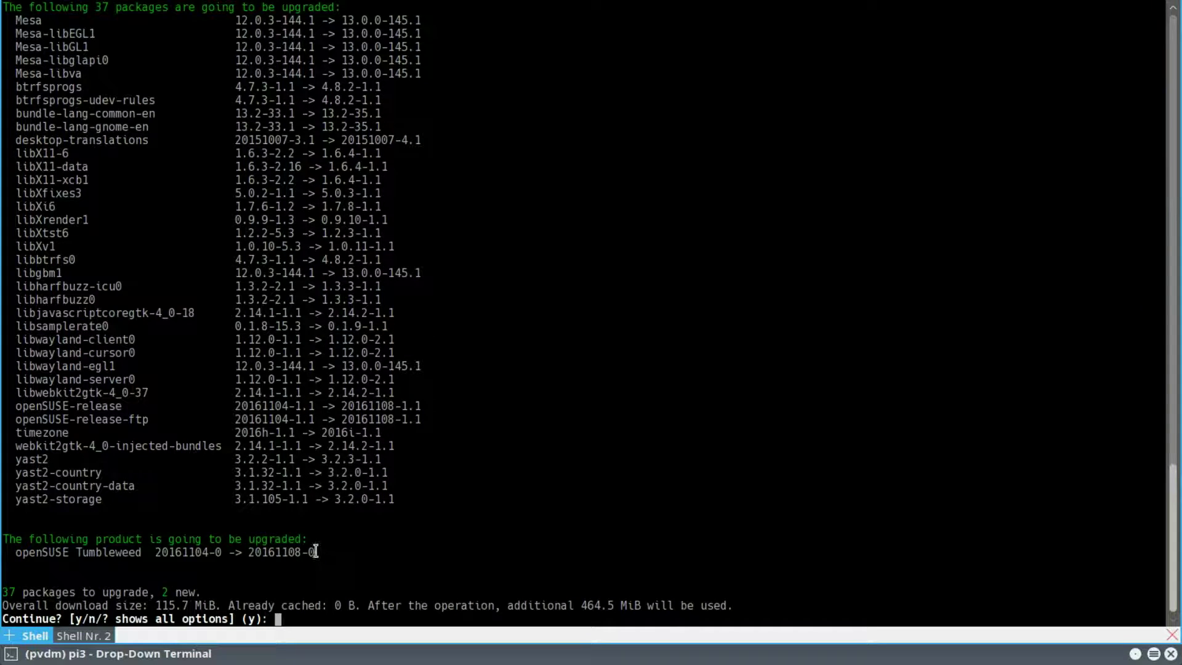
# Step: Decline the update, list installed kernels 4.4.30 and 4.8.6 with rpm -qa | grep kernel, and rerun zypper up
pyautogui.write('n')
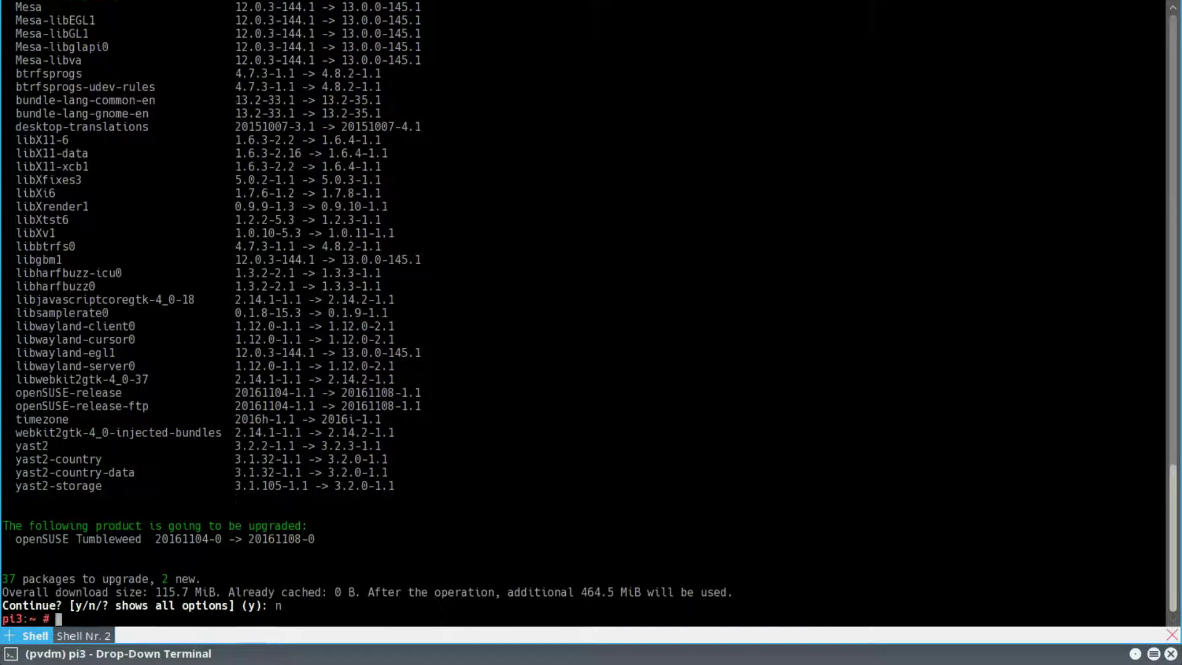
pyautogui.write('rpm -q')
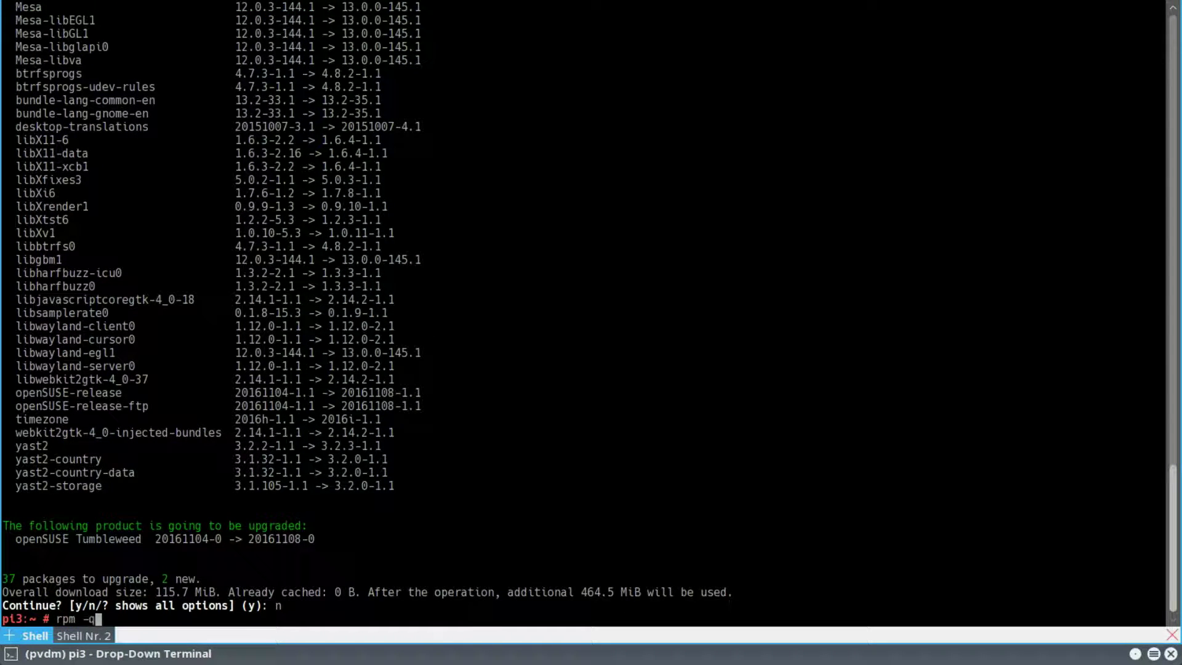
pyautogui.write('a | grep kernel')
pyautogui.press('Return')
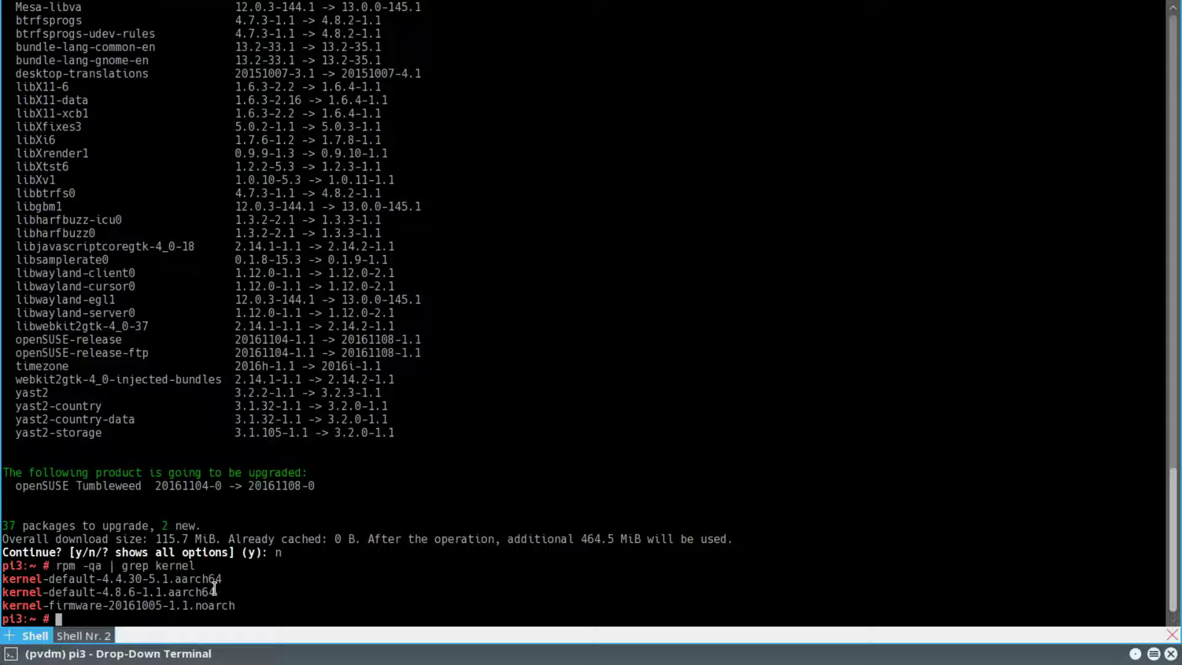
pyautogui.moveTo(5, 578); pyautogui.dragTo(217, 592)
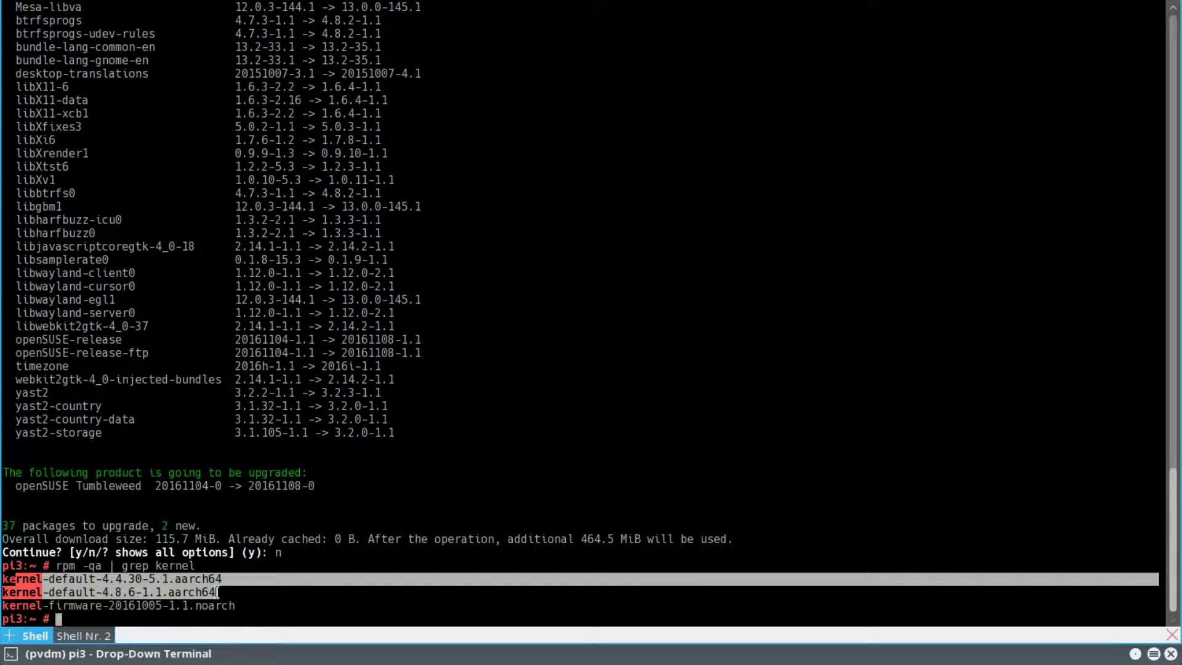
pyautogui.click(224, 613)
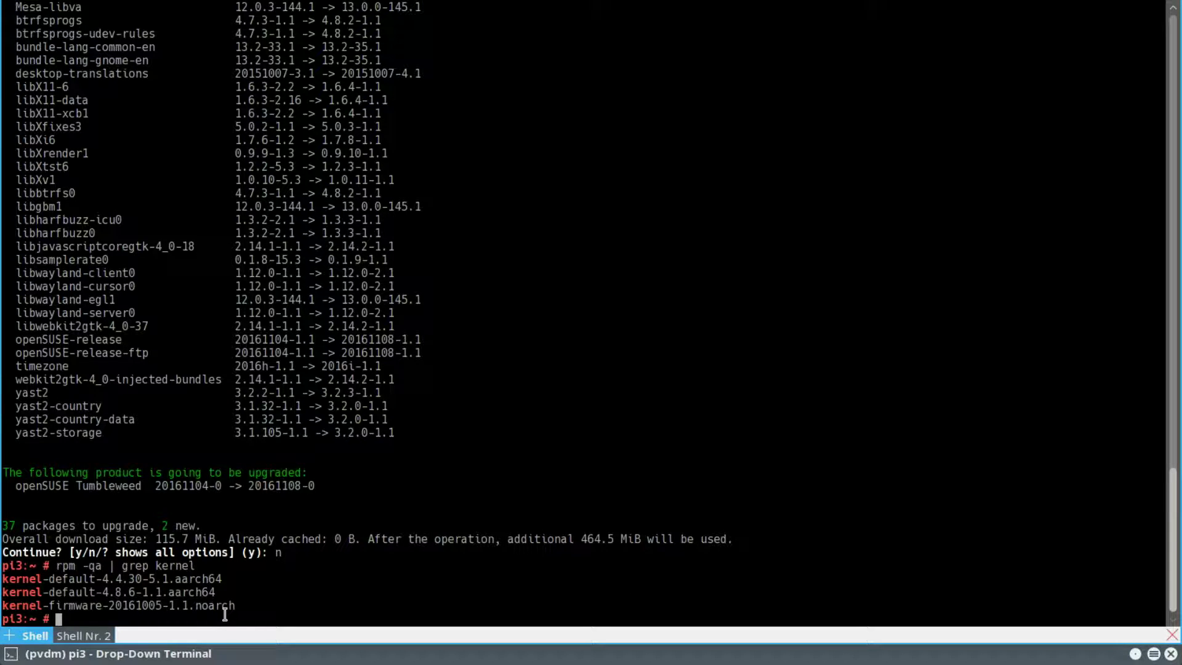
pyautogui.press('Up')
pyautogui.press('Up')
pyautogui.press('Return')
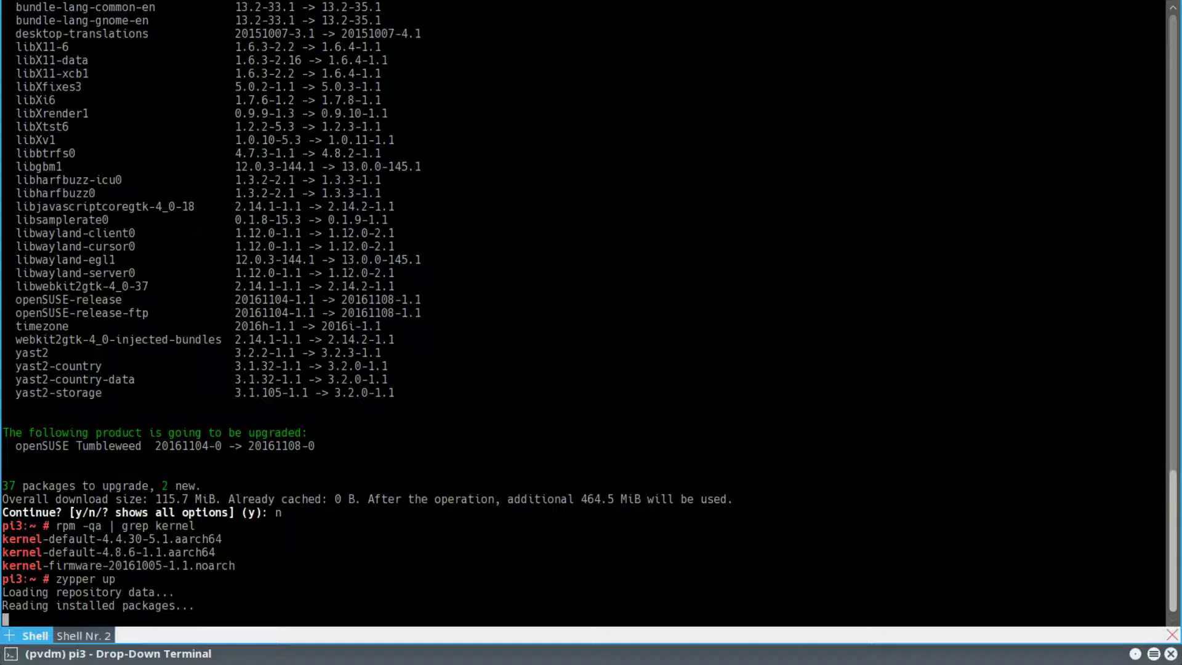
# Step: Answer y at zypper's Continue? prompt to download and install the upgrades and new kernels
pyautogui.write('y')
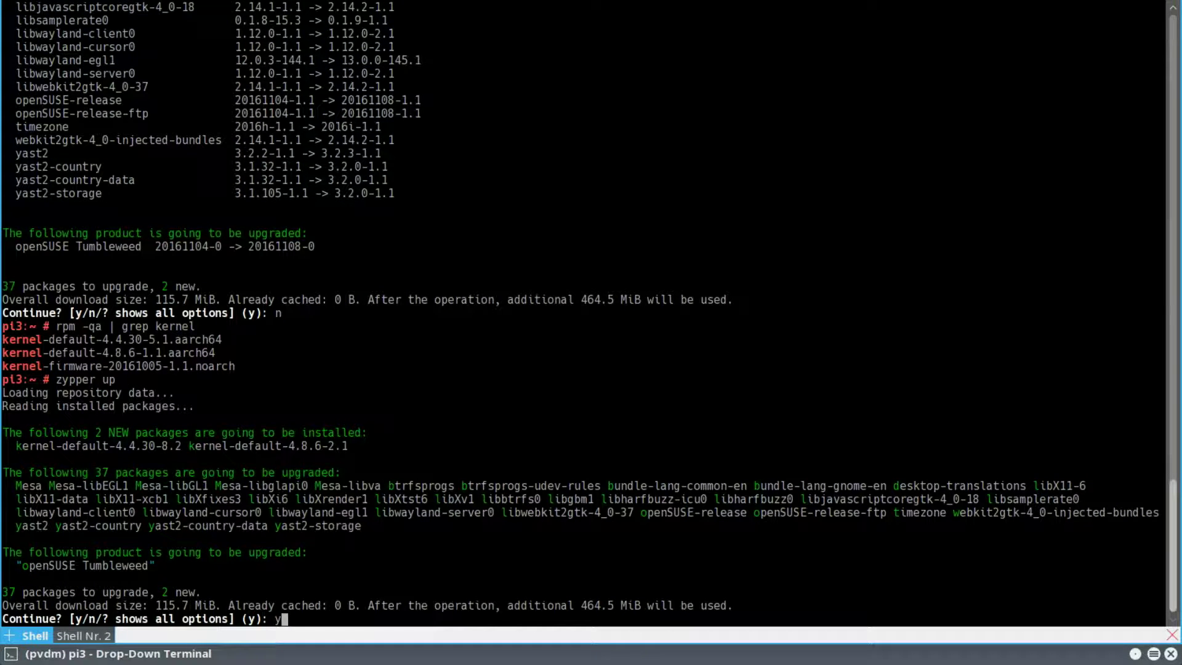
pyautogui.press('Return')
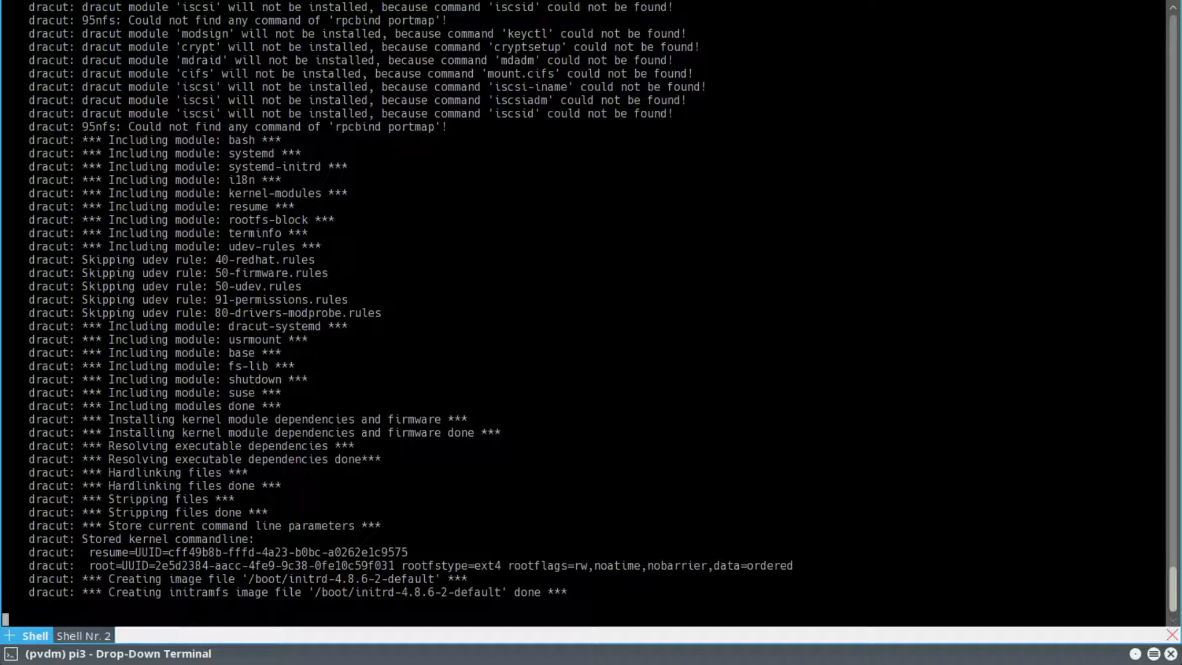
# Step: Run zypper ps, showing snapperd uses deleted libbtrfs.so.0.1, then begin typing the kernel rpm query
pyautogui.press('Return')
pyautogui.press('Return')
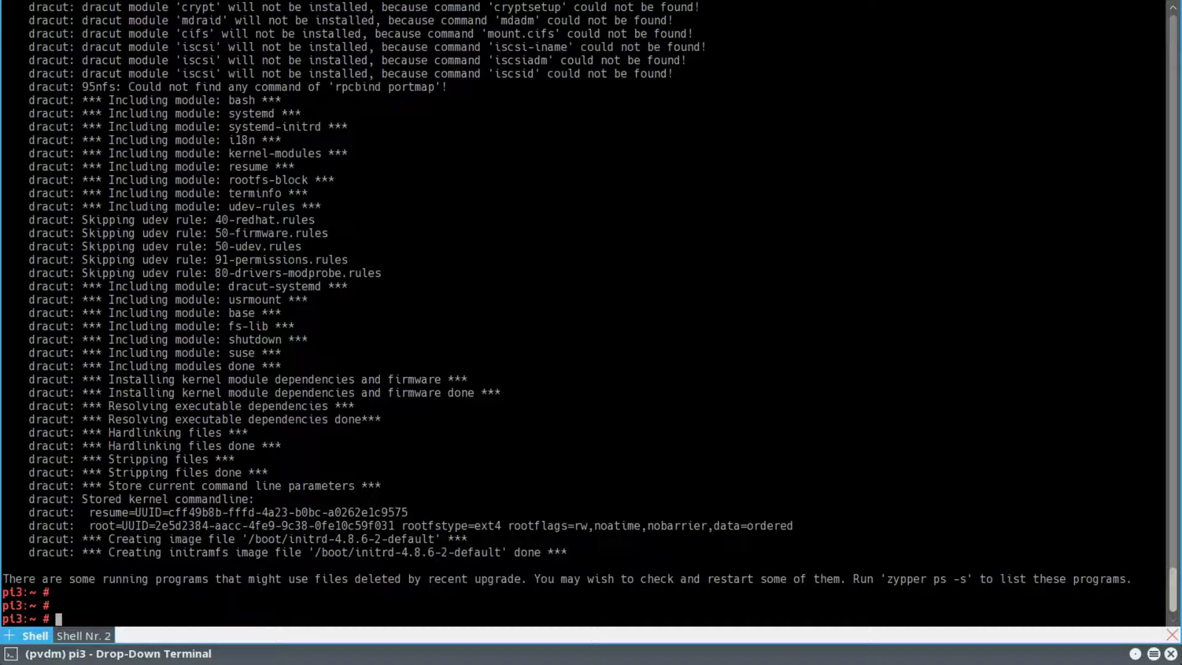
pyautogui.write('zypper ps')
pyautogui.press('Return')
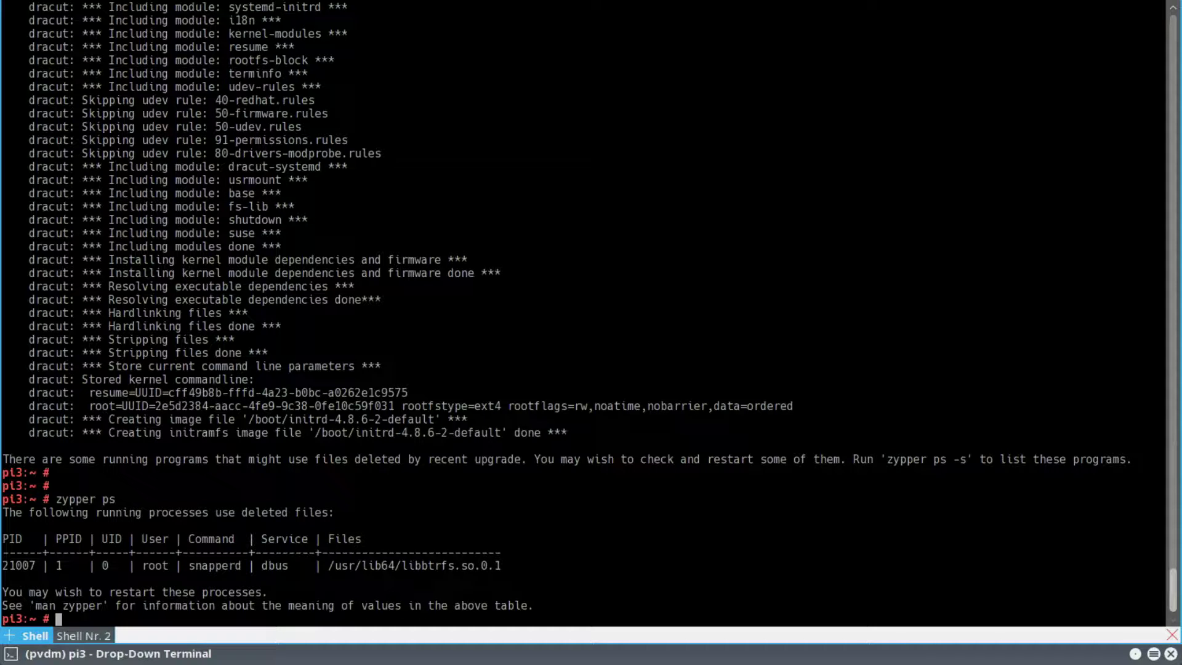
pyautogui.write('z')
pyautogui.write('pm ')
pyautogui.write('-qa | g')
pyautogui.write('rep kernel')
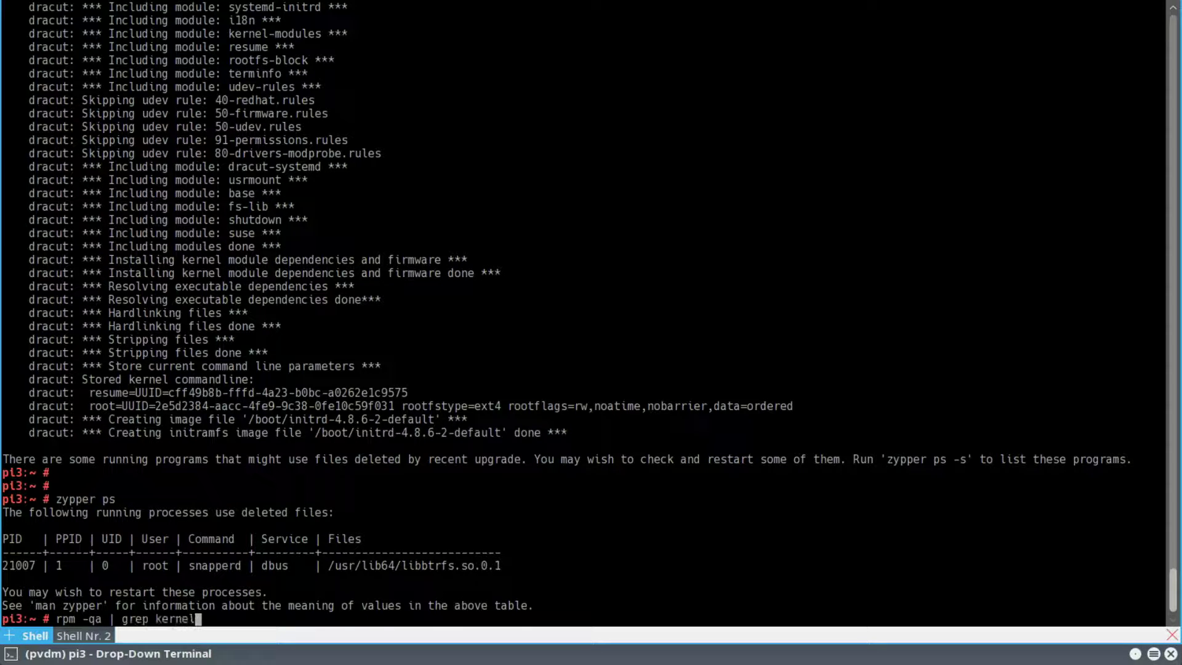
# Step: List installed kernel packages with rpm -qa | grep kernel, then rerun it piped through | sort
pyautogui.press('Return')
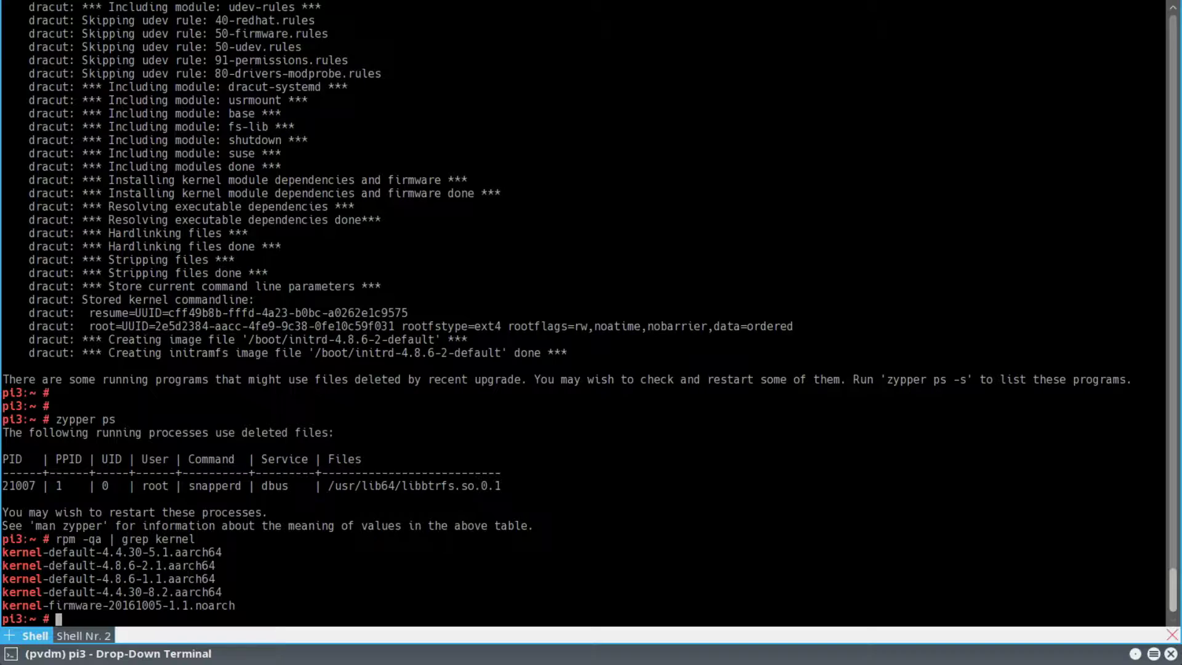
pyautogui.press('Up')
pyautogui.write('| ')
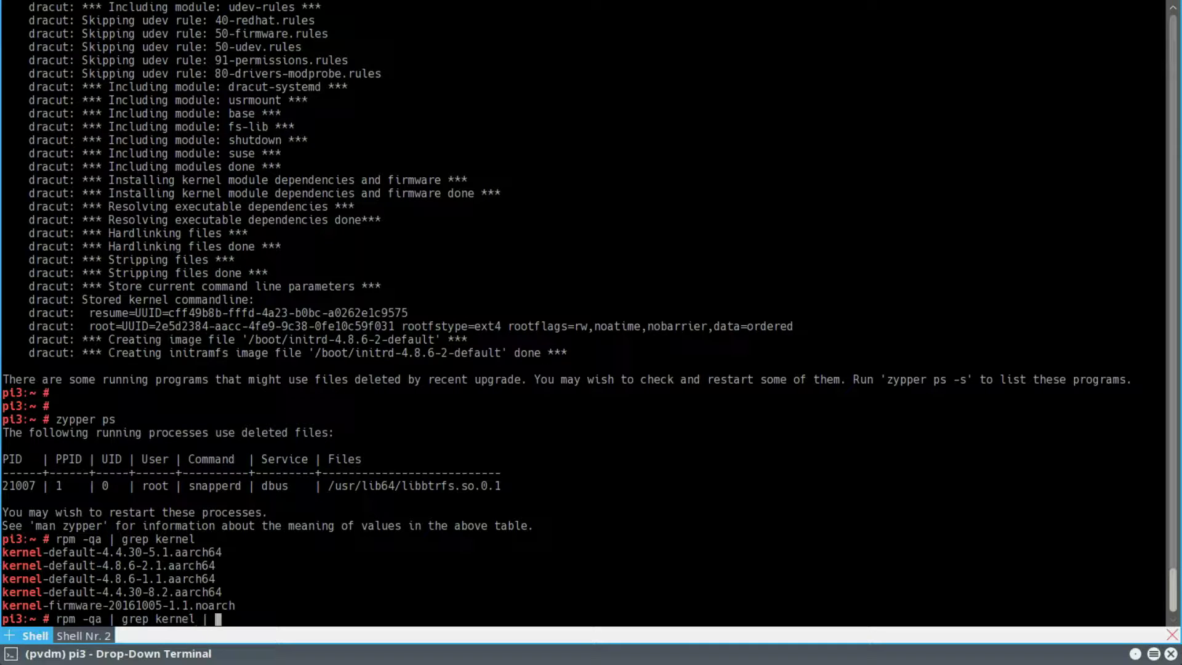
pyautogui.write('sort')
pyautogui.press('Return')
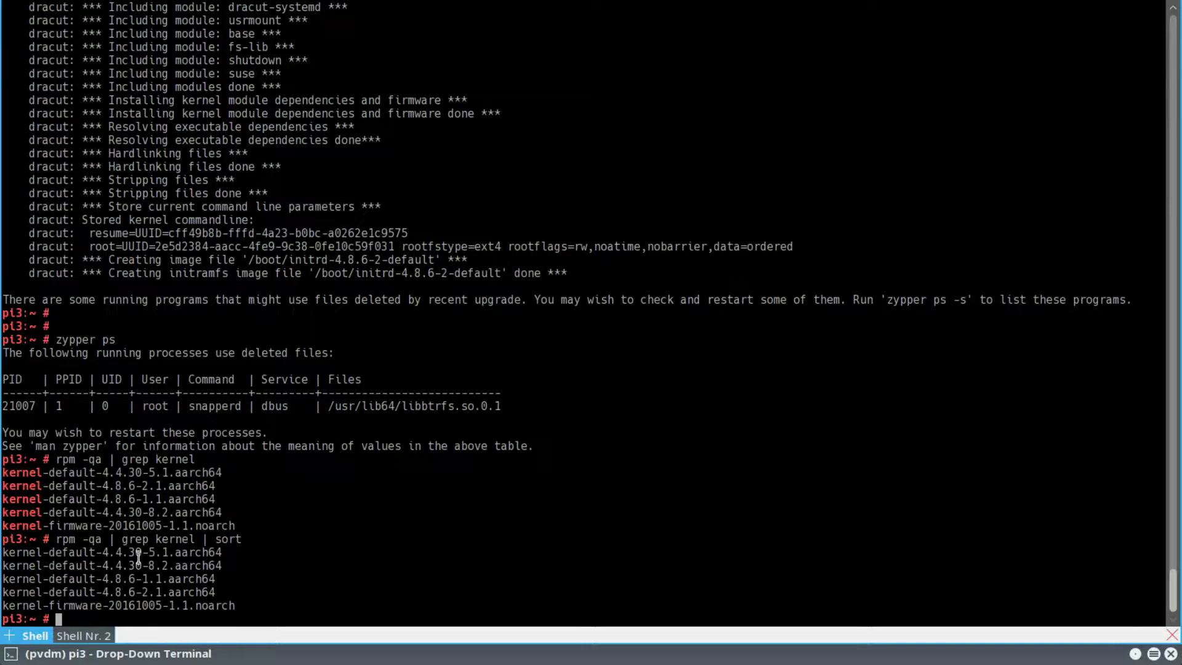
# Step: Highlight the two 4.4.30 builds and the two 4.8.6 builds to compare them
pyautogui.moveTo(102, 551); pyautogui.dragTo(221, 566)
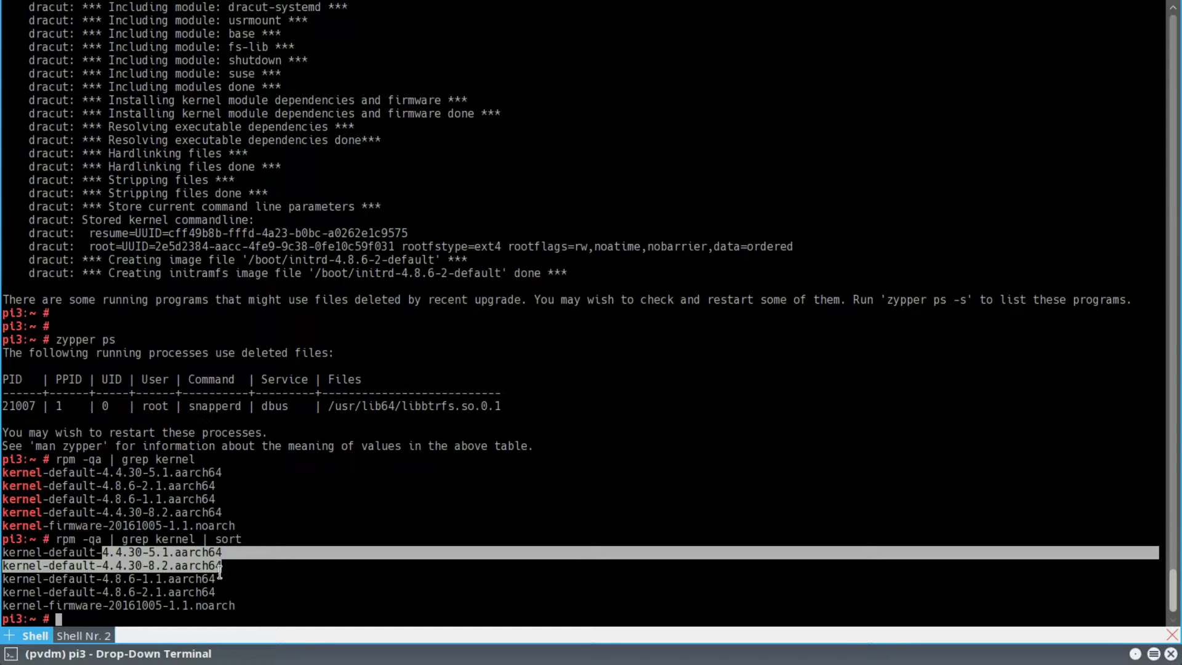
pyautogui.moveTo(102, 579); pyautogui.dragTo(221, 588)
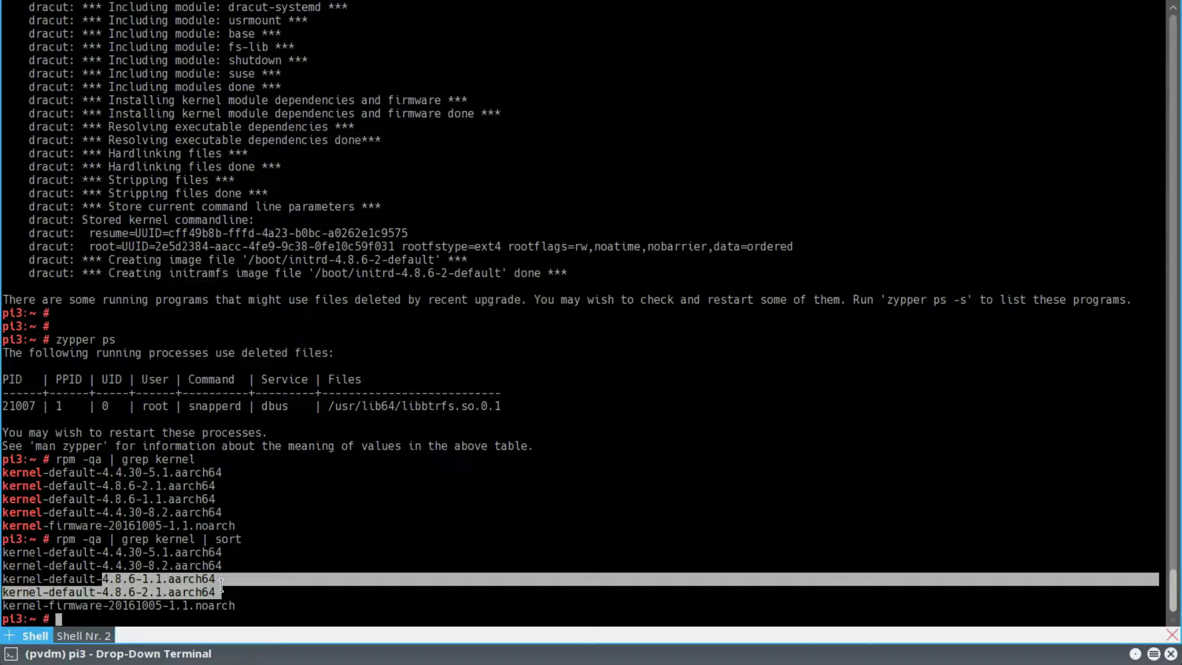
pyautogui.click(163, 613)
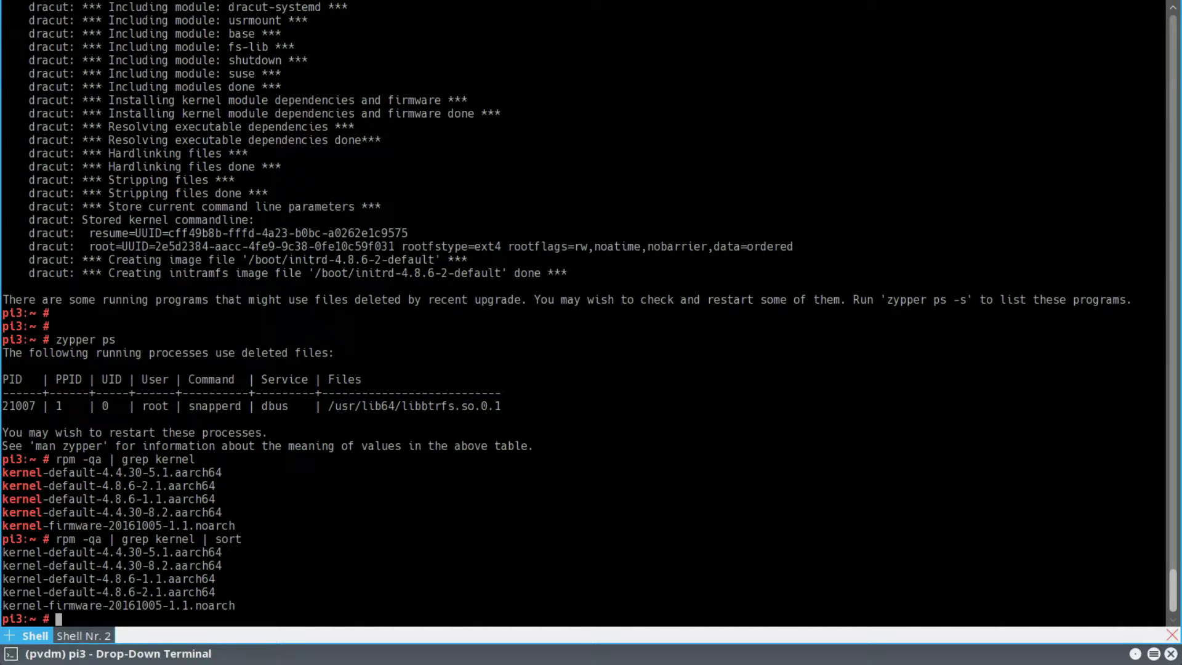
# Step: Type the closing message 'thanks for wathing!' at the pi3 root prompt
pyautogui.write('thanks for wathing!')
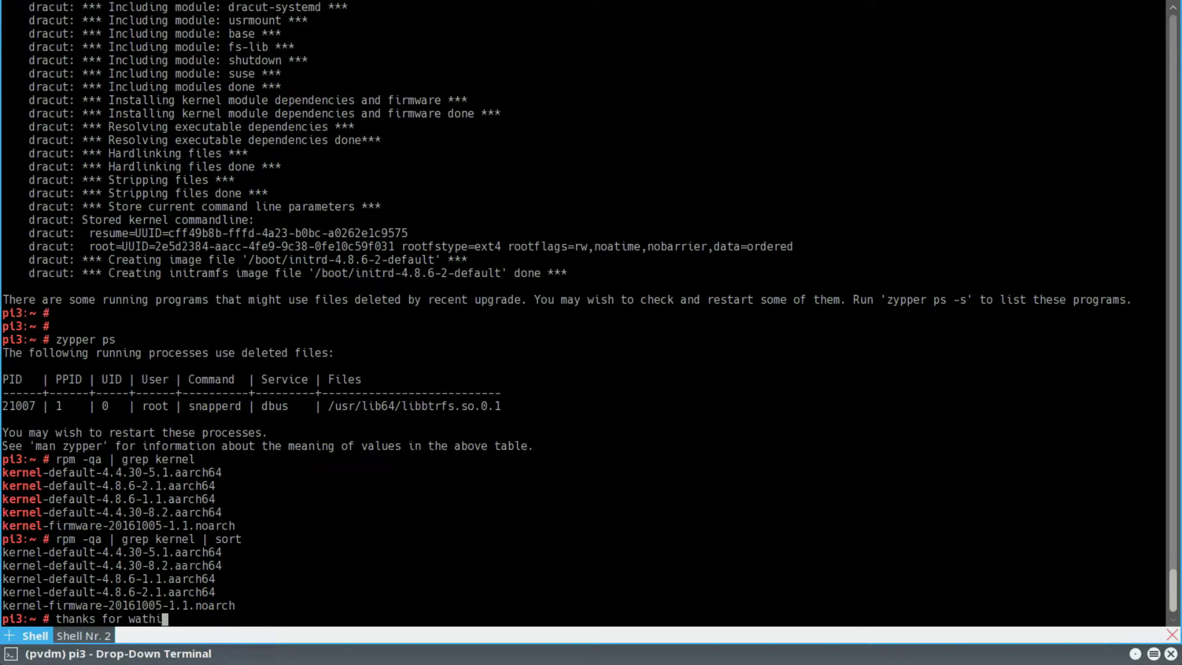